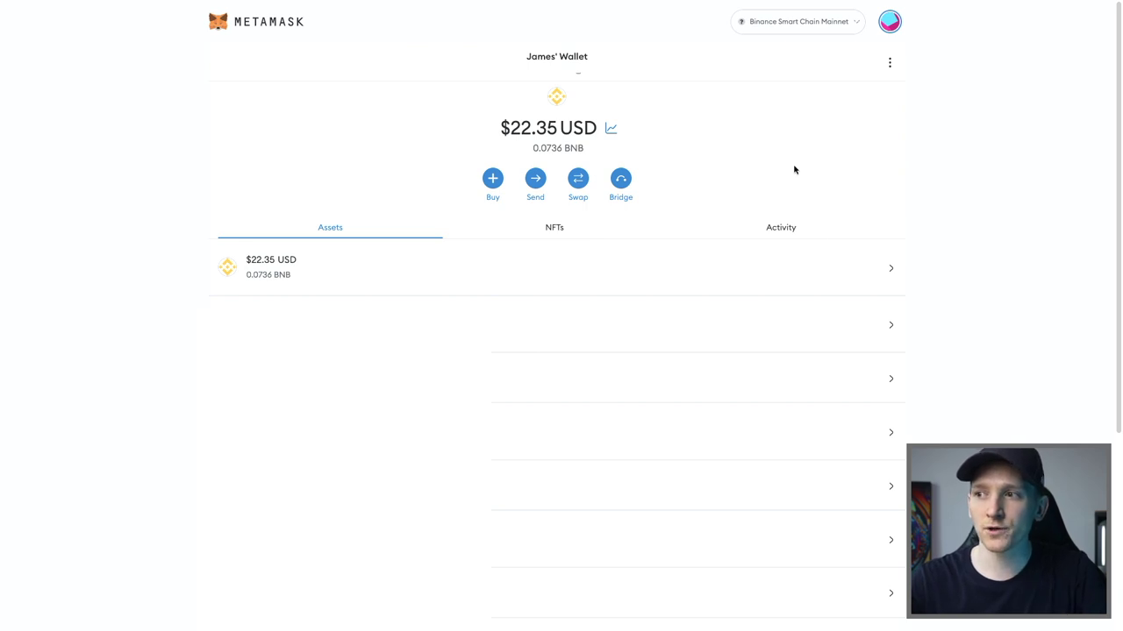
- Open the MetaMask extension popup, show its account options including the expanded view, and close it
key(alt+shift+m)
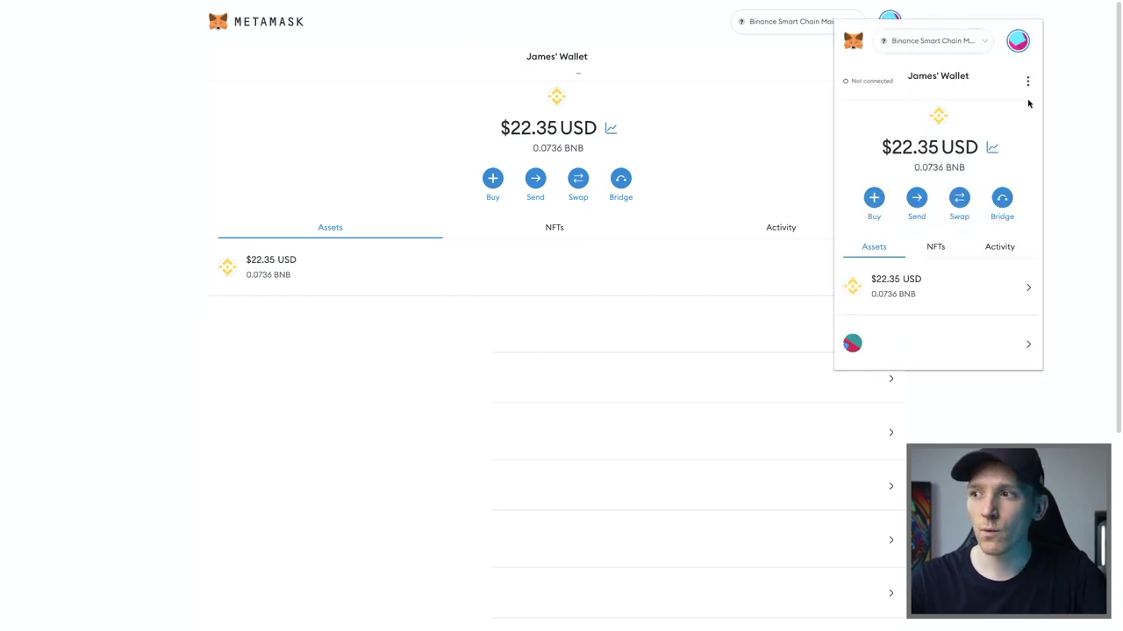
click(1027, 84)
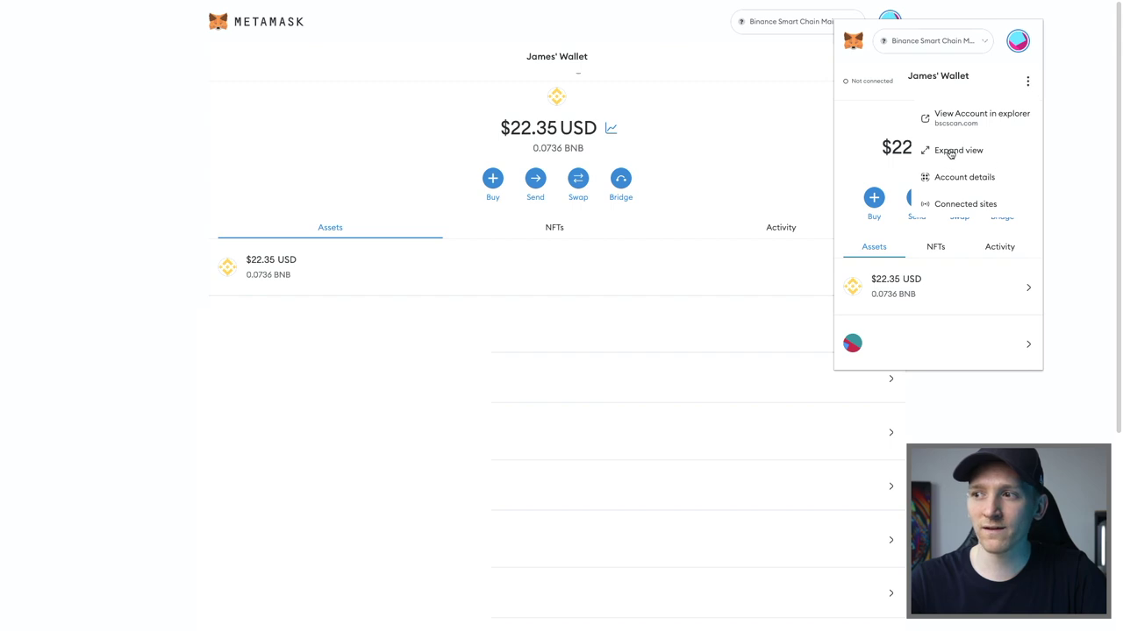
click(460, 144)
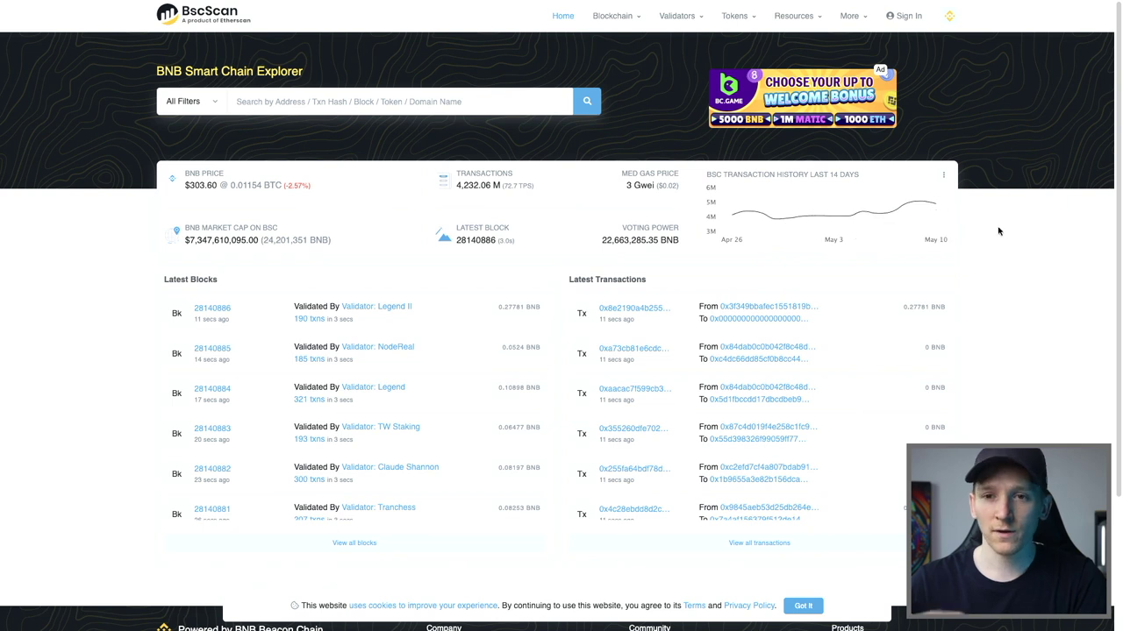
- Try to add the BSC network to MetaMask using the link in the BscScan home page footer
scroll(984, 250, down, 2)
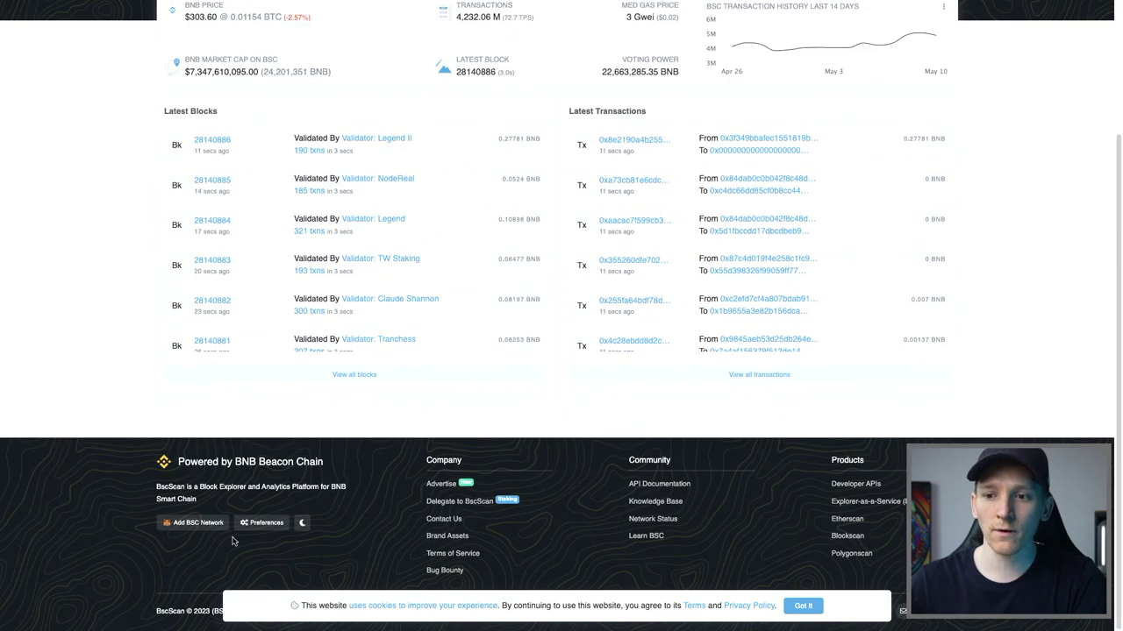
click(185, 526)
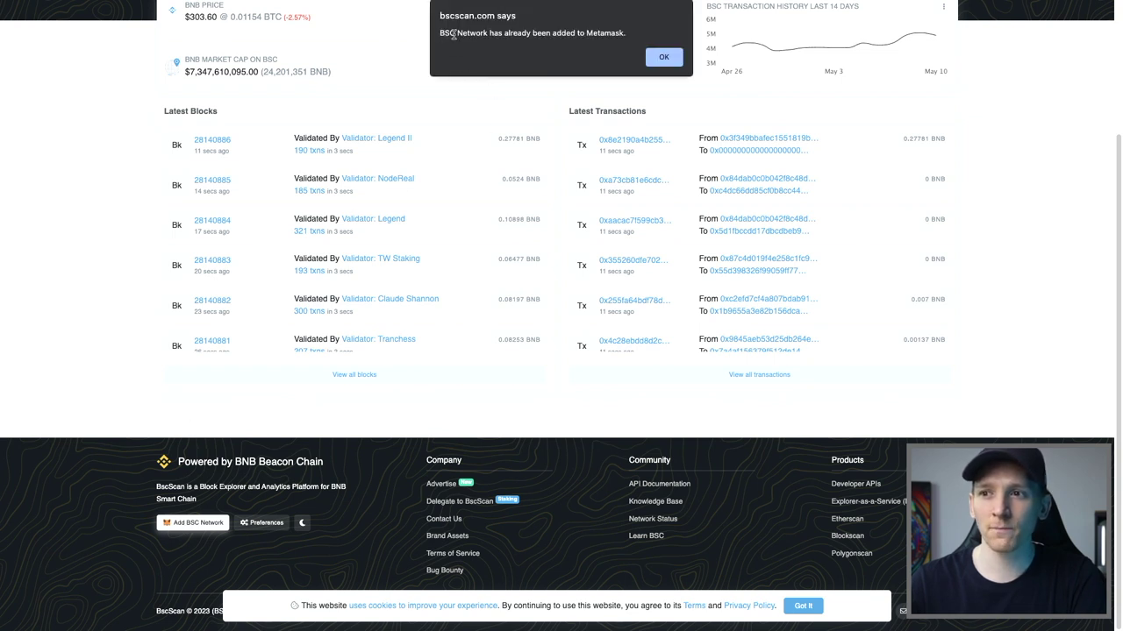
click(664, 57)
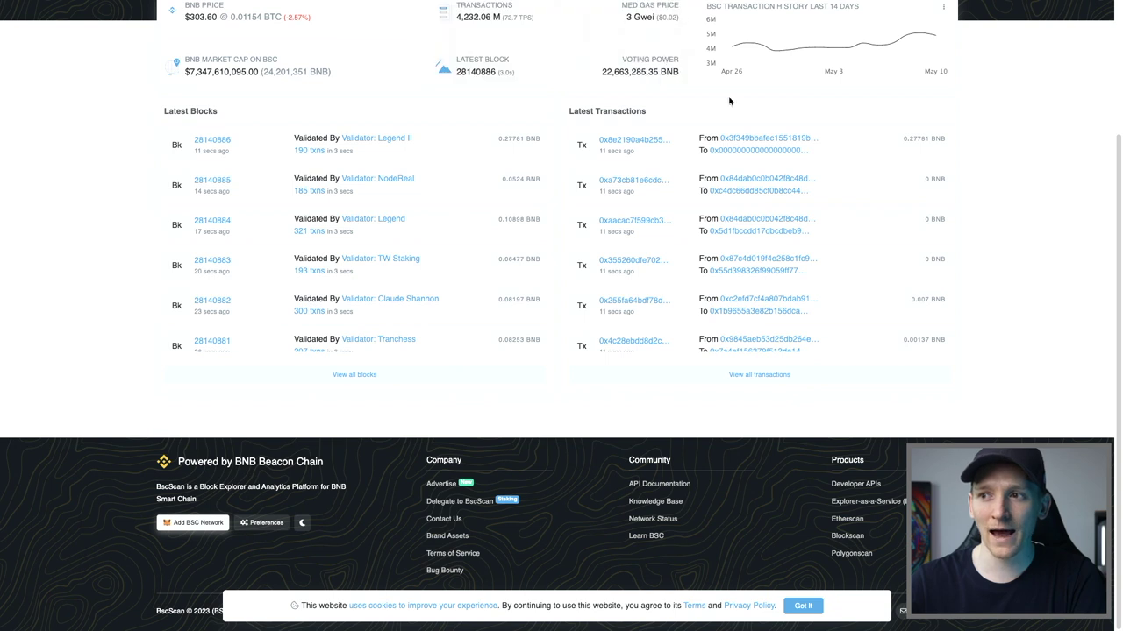
scroll(1016, 204, up, 1)
scroll(263, 358, down, 2)
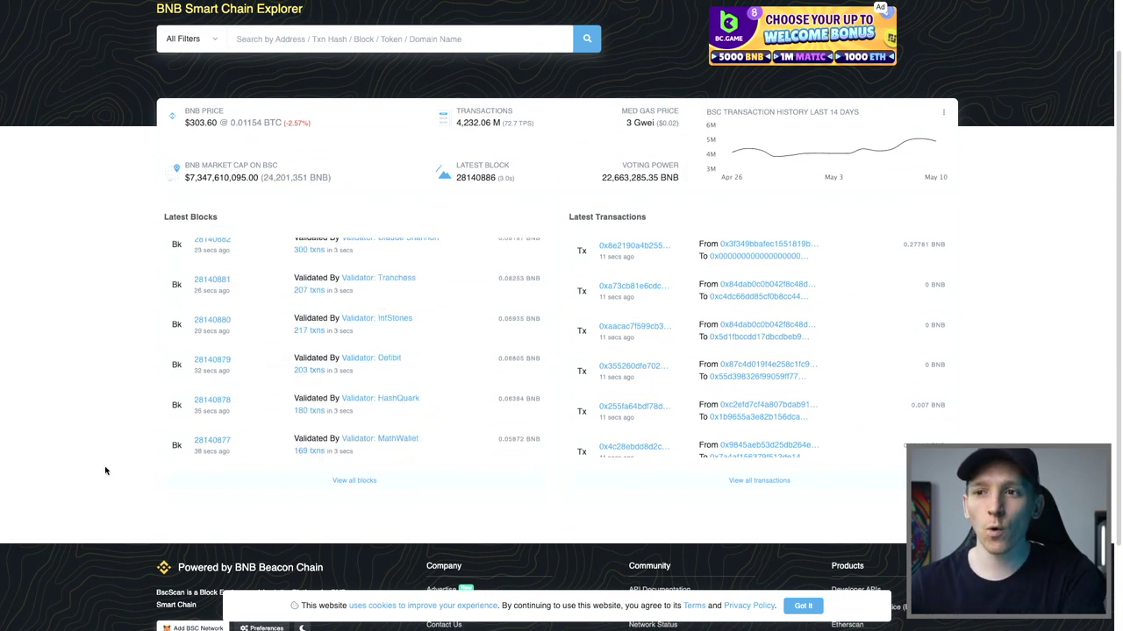
- Return to the MetaMask wallet, switch its network to Ethereum Mainnet, and switch back to Binance Smart Chain Mainnet
key(ctrl+Tab)
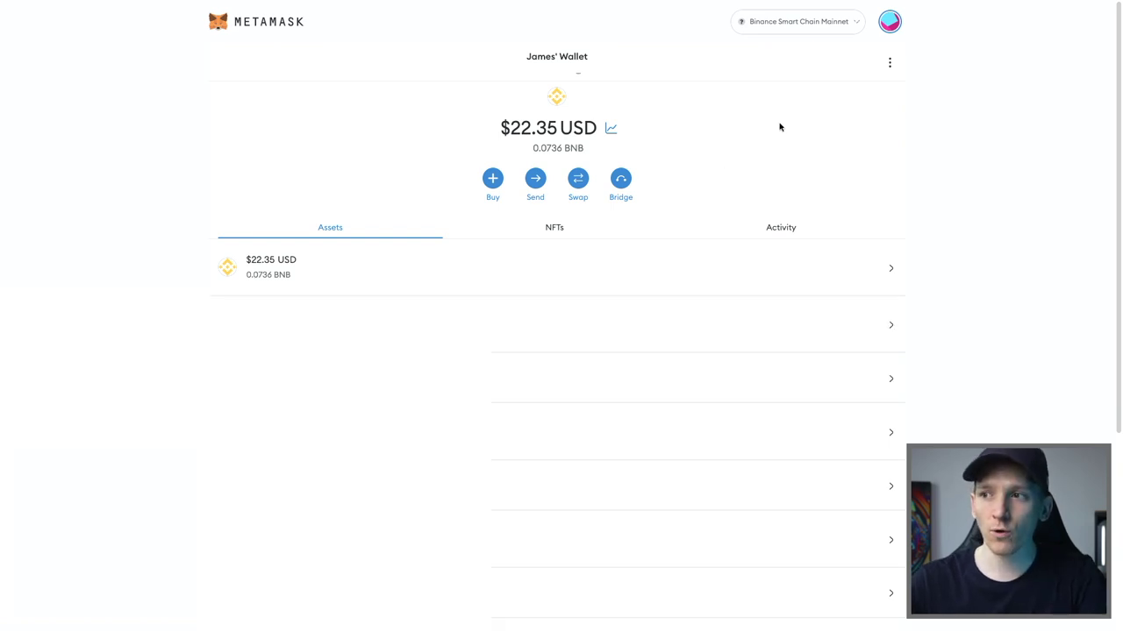
click(793, 31)
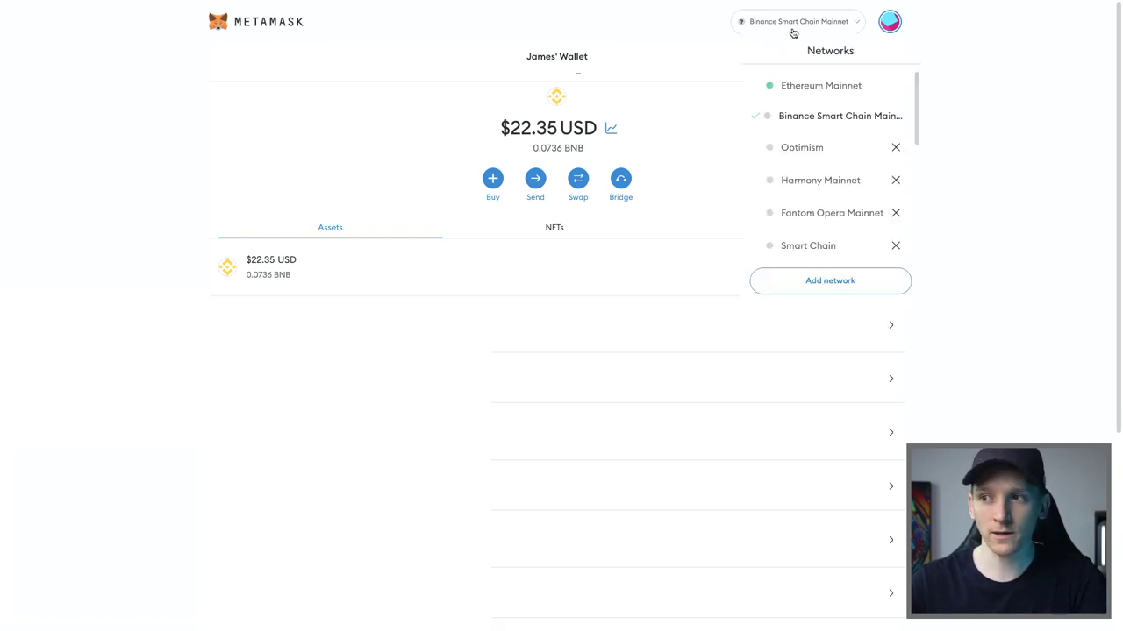
click(794, 91)
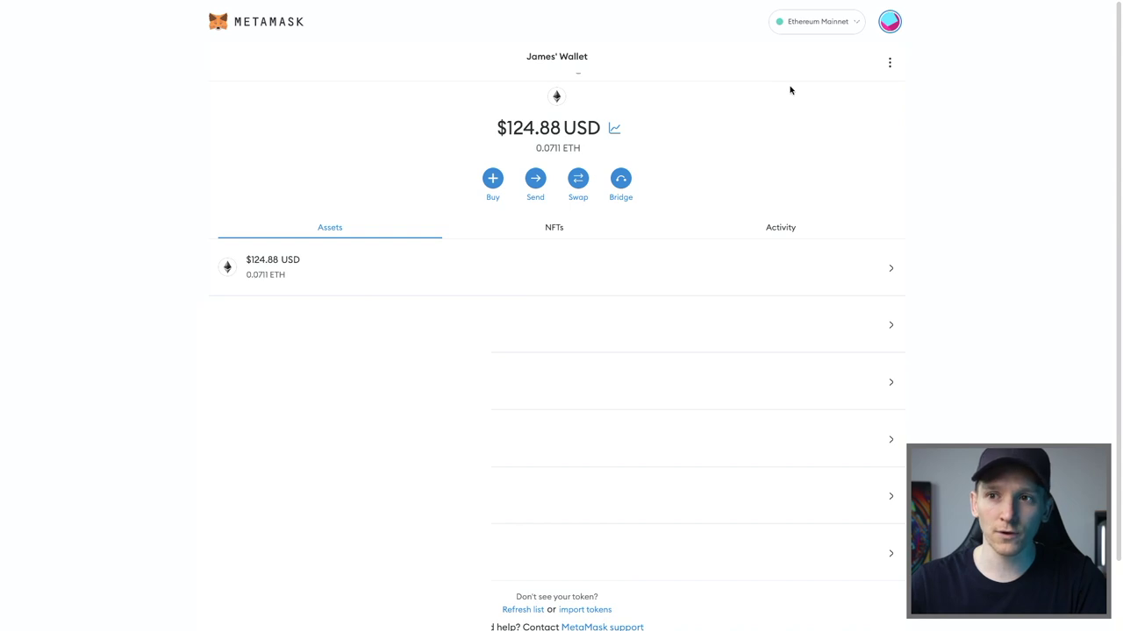
click(811, 27)
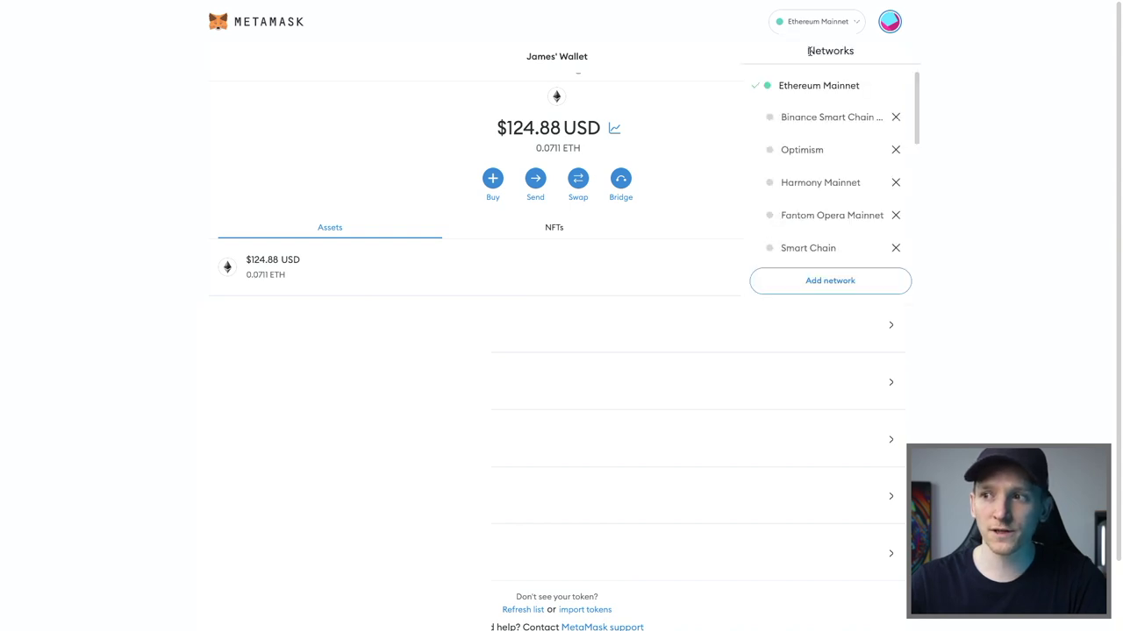
click(793, 119)
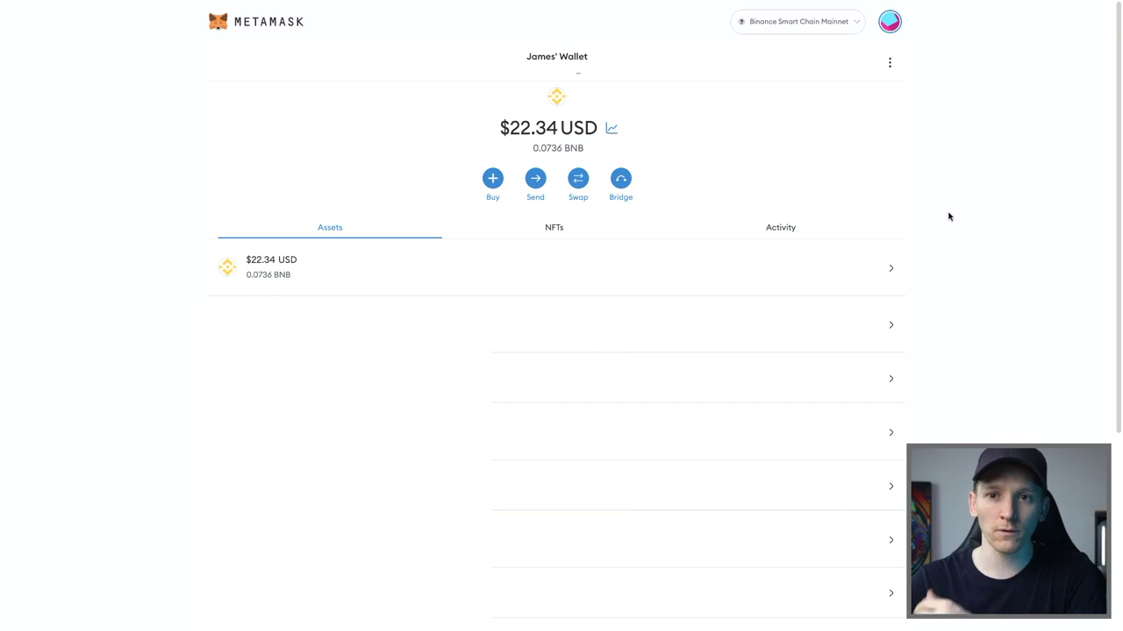
- Examine the mainnet parameters for manually adding BNB Smart Chain in the article "Connecting MetaMask to BNB Smart Chain"
click(793, 26)
click(712, 51)
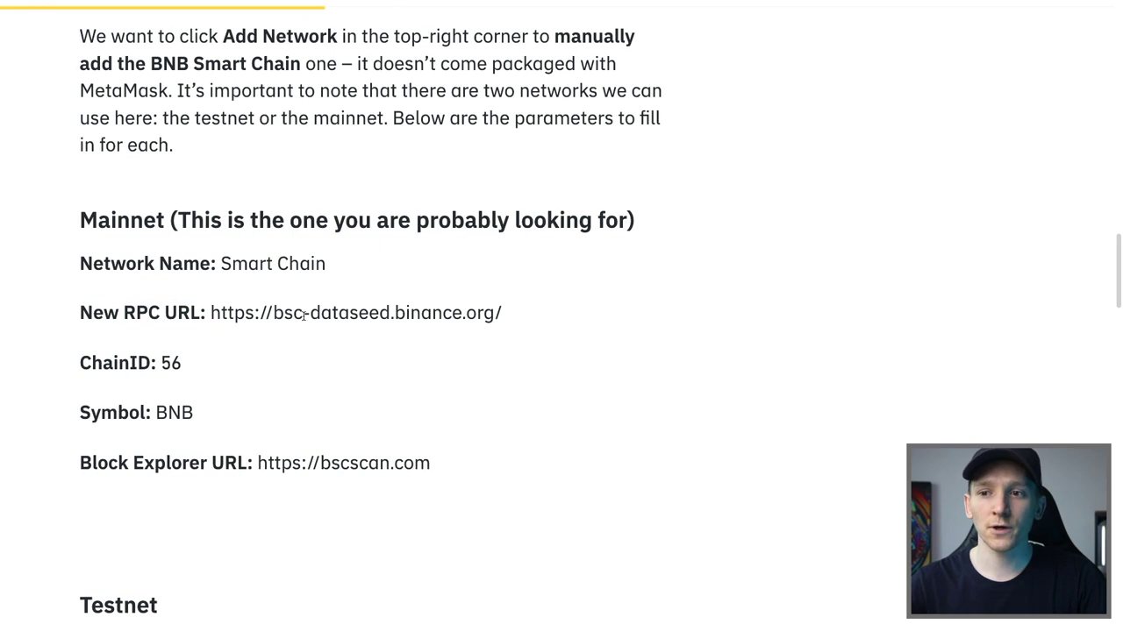
key(ctrl+minus)
scroll(303, 315, up, 8)
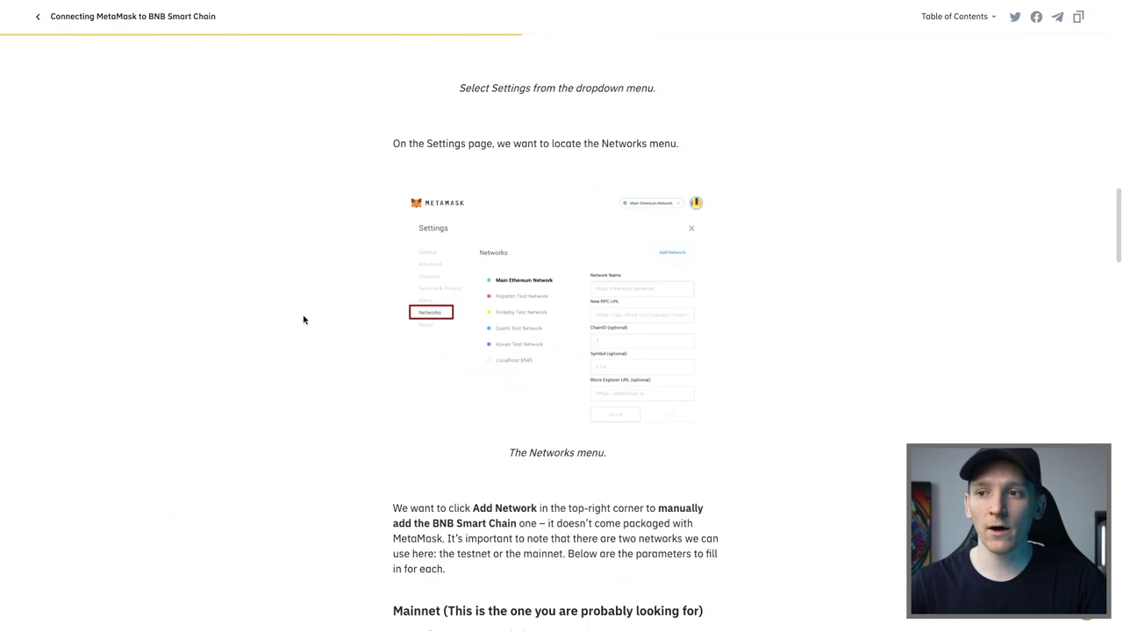
scroll(599, 313, down, 5)
scroll(599, 313, down, 5)
key(ctrl+plus)
key(ctrl+plus)
key(ctrl+plus)
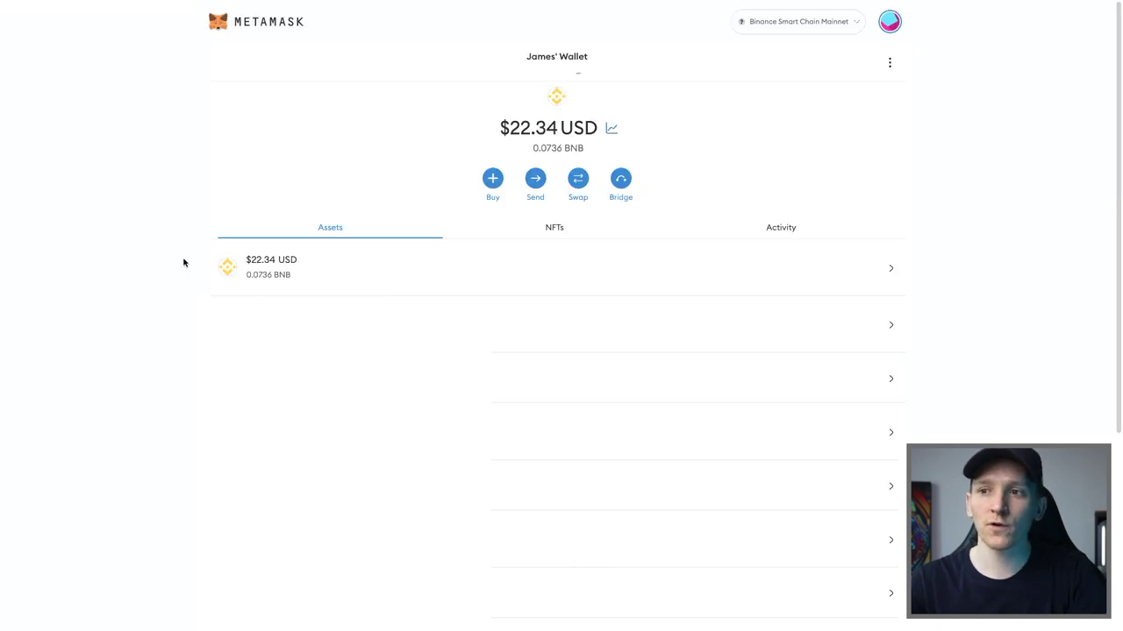
- Open the form for manually adding a network in MetaMask's network settings
click(899, 30)
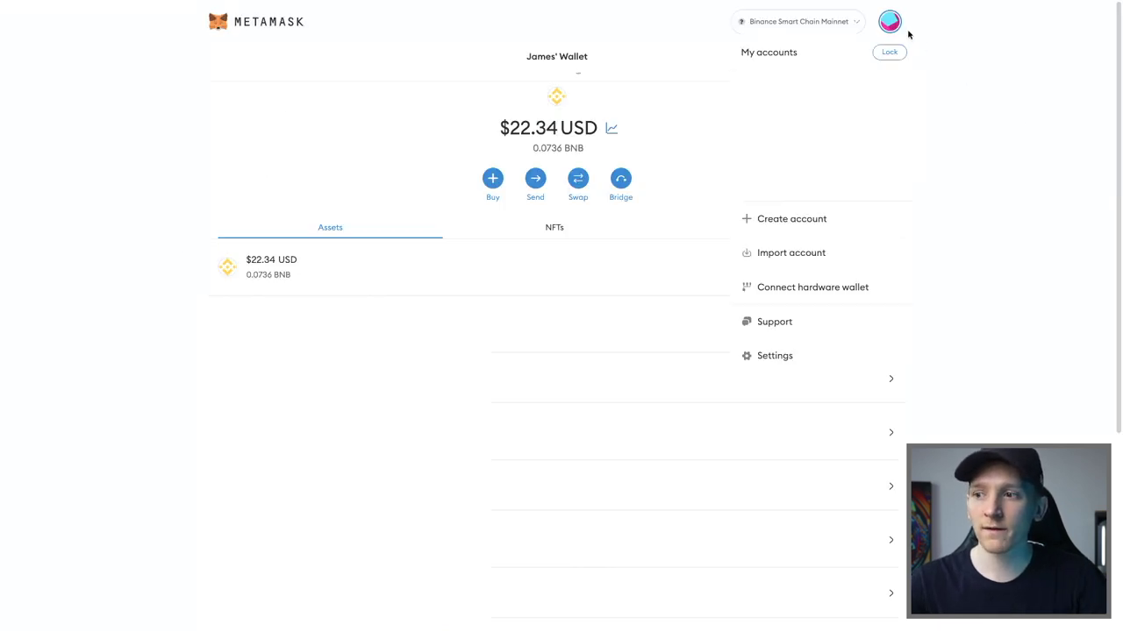
click(776, 356)
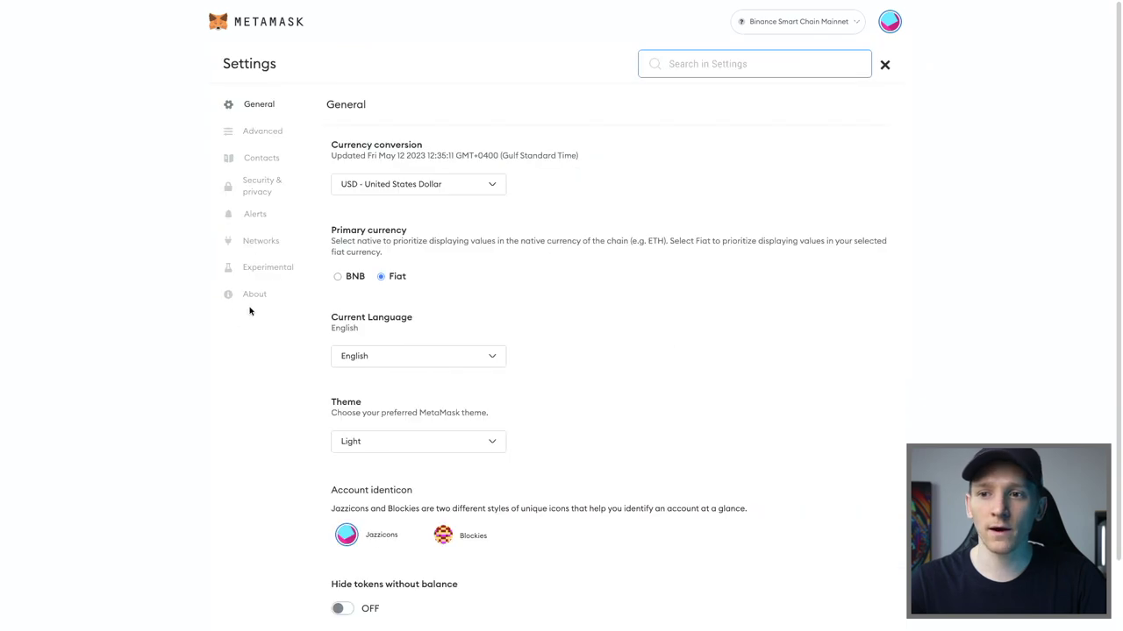
click(260, 241)
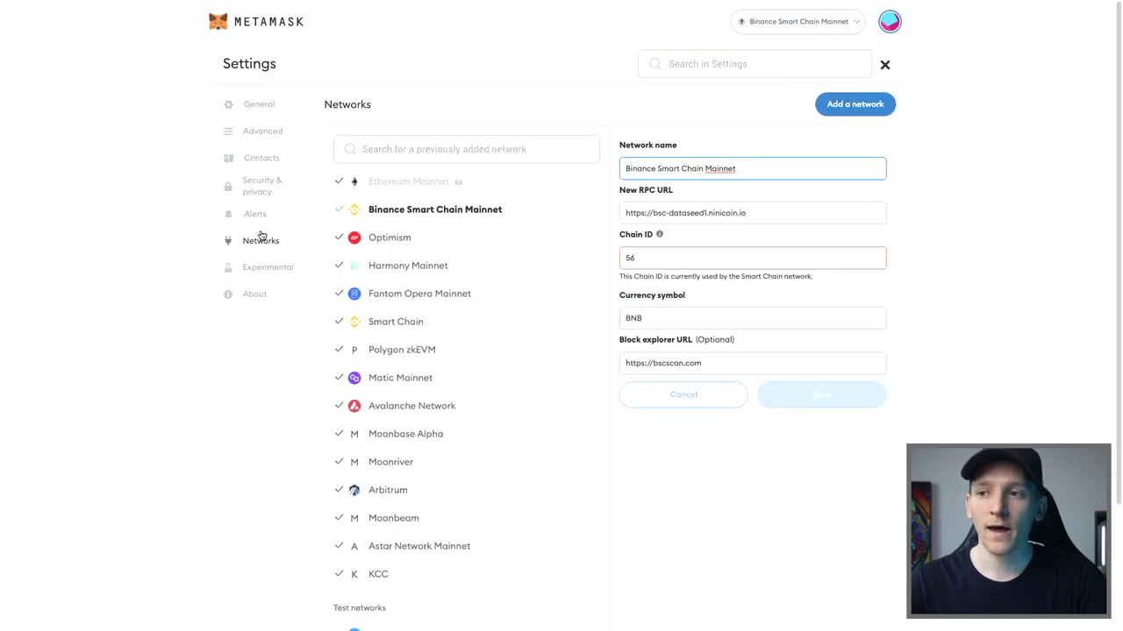
click(855, 105)
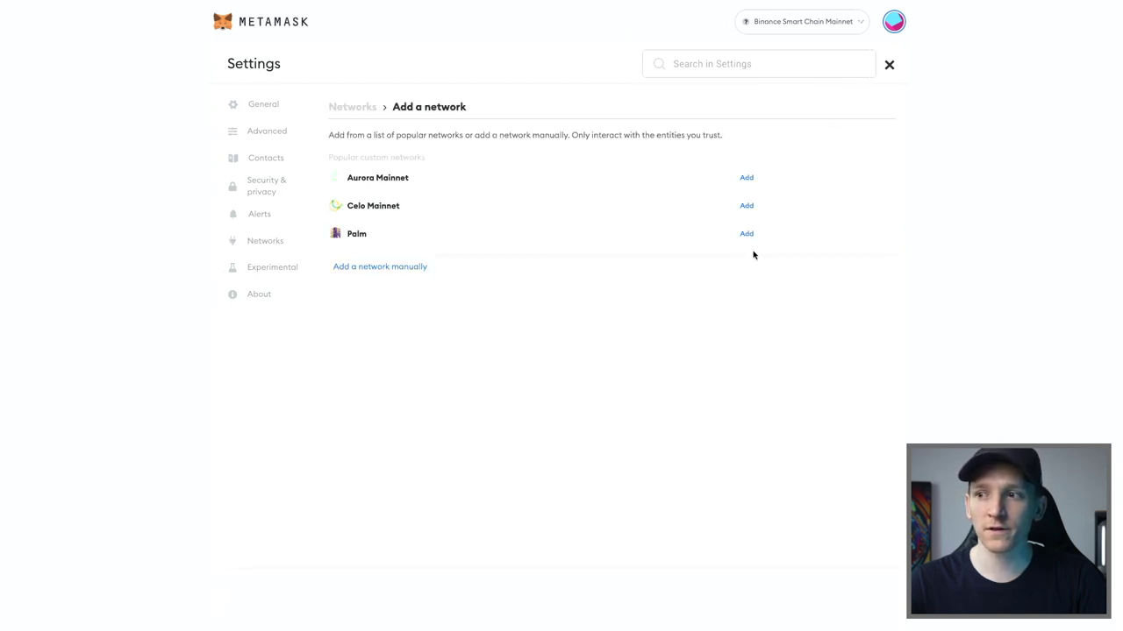
click(361, 269)
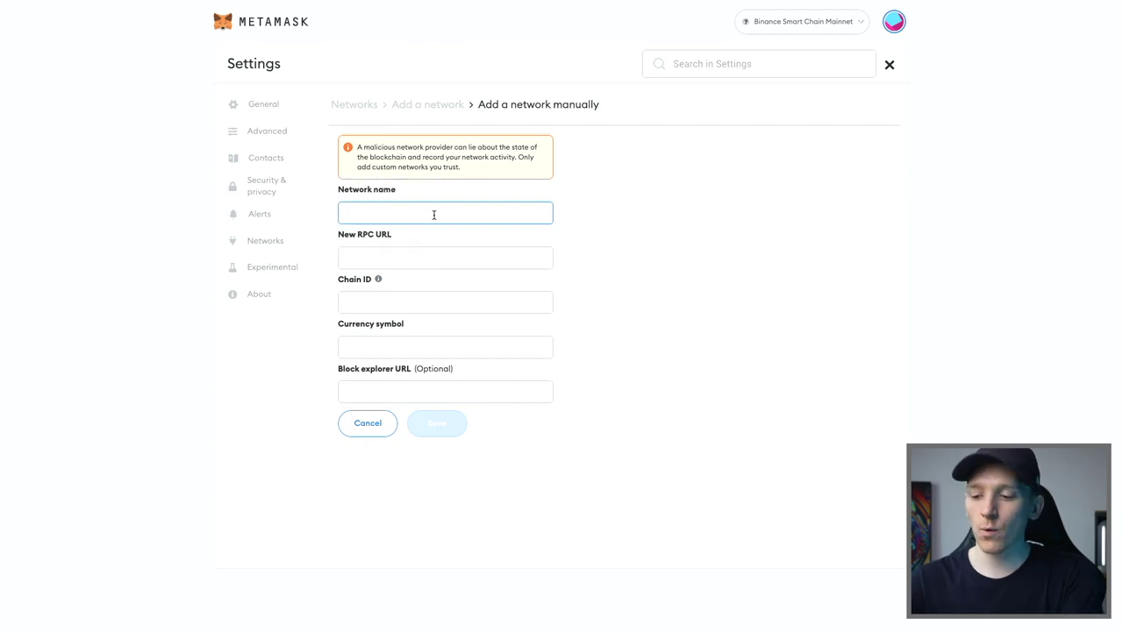
- Check the article's mainnet network name and enter BNB CHAIN as the new network's name
key(alt+Tab)
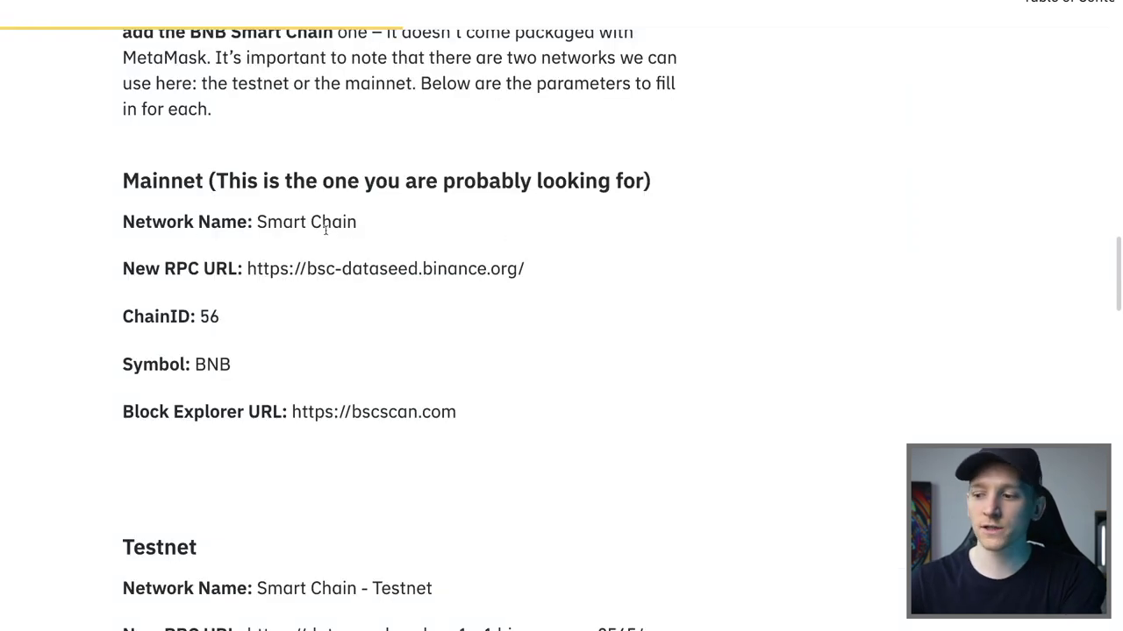
key(alt+Tab)
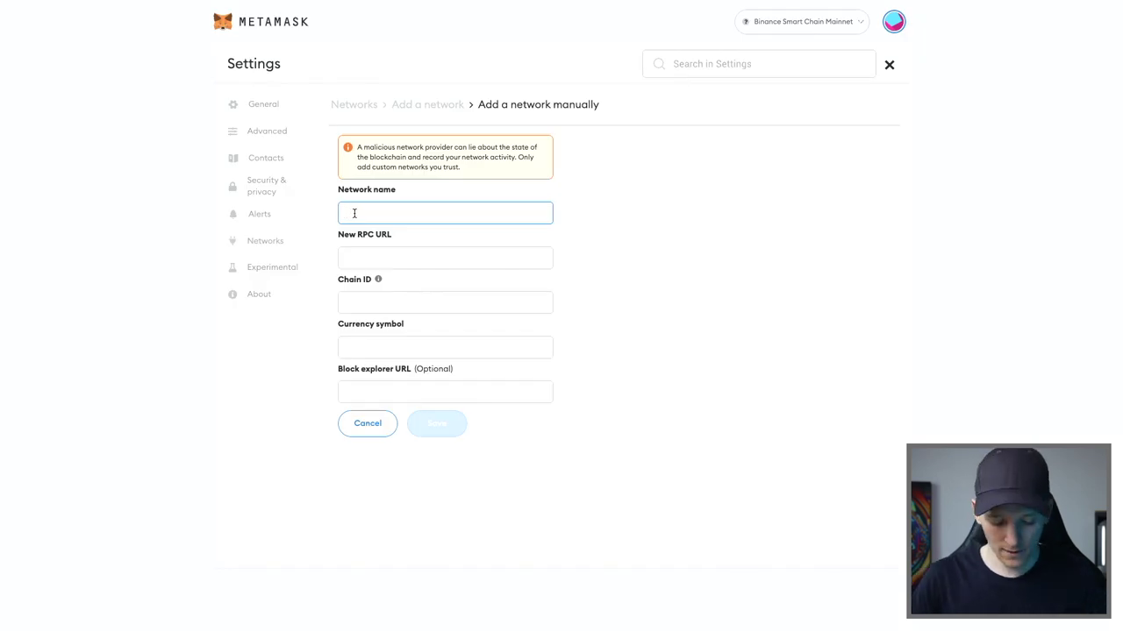
text(BNB CHAIN)
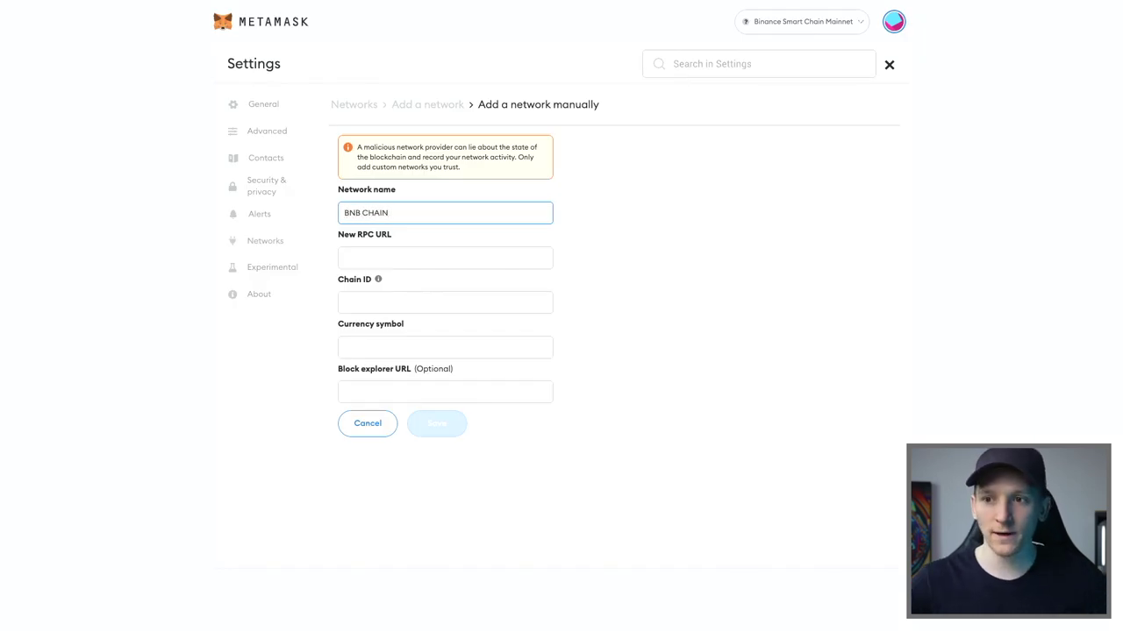
key(alt+Tab)
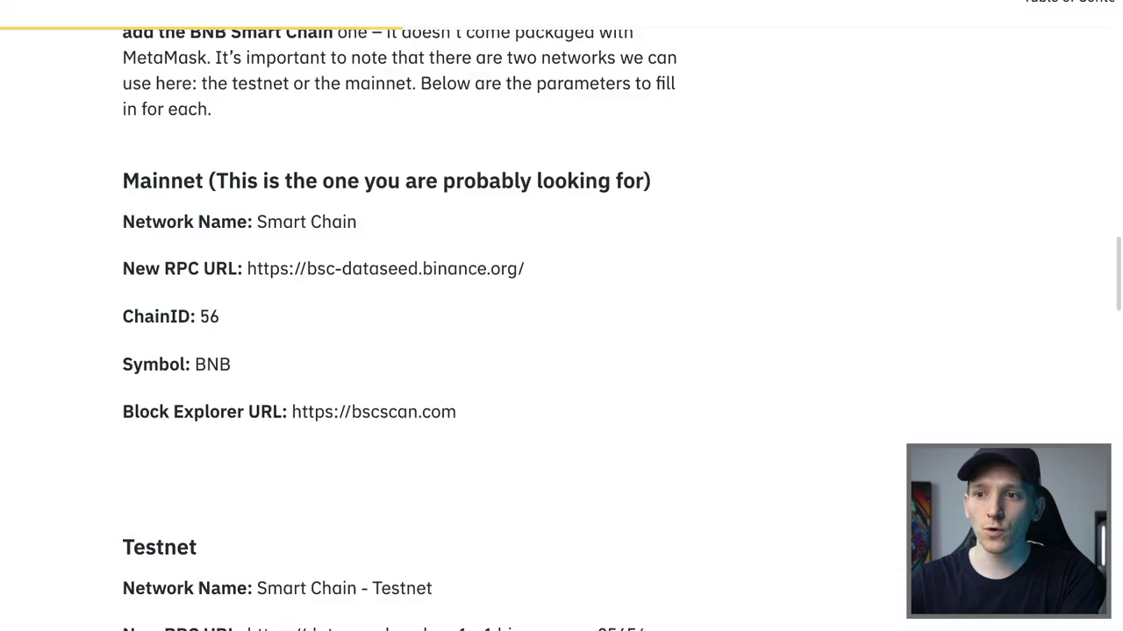
drag(525, 269, 250, 259)
key(ctrl+c)
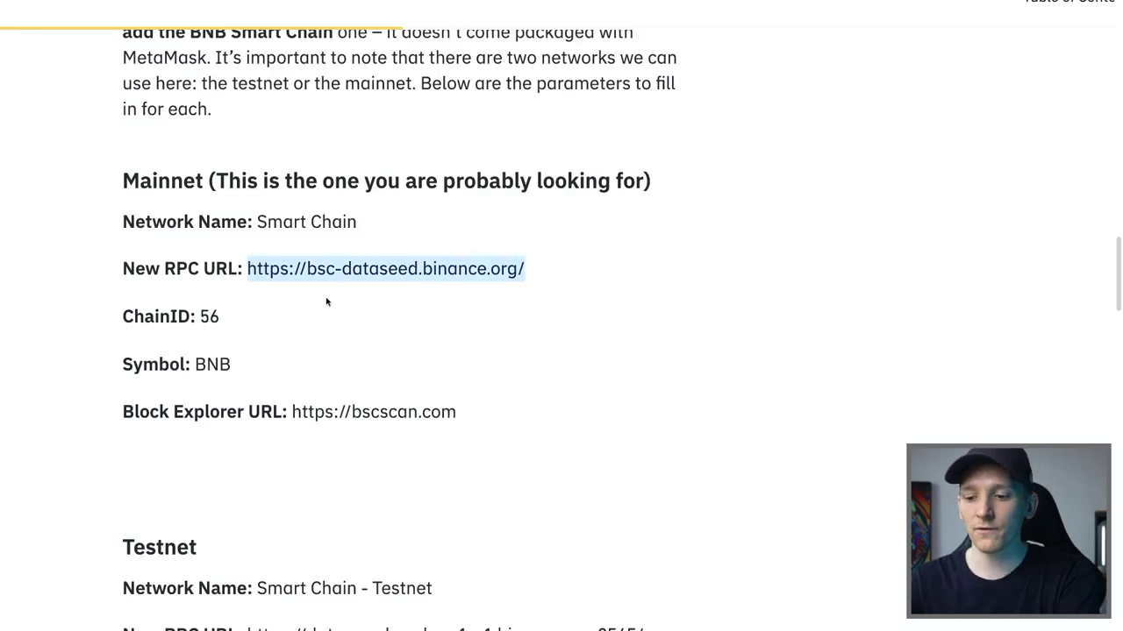
key(alt+Tab)
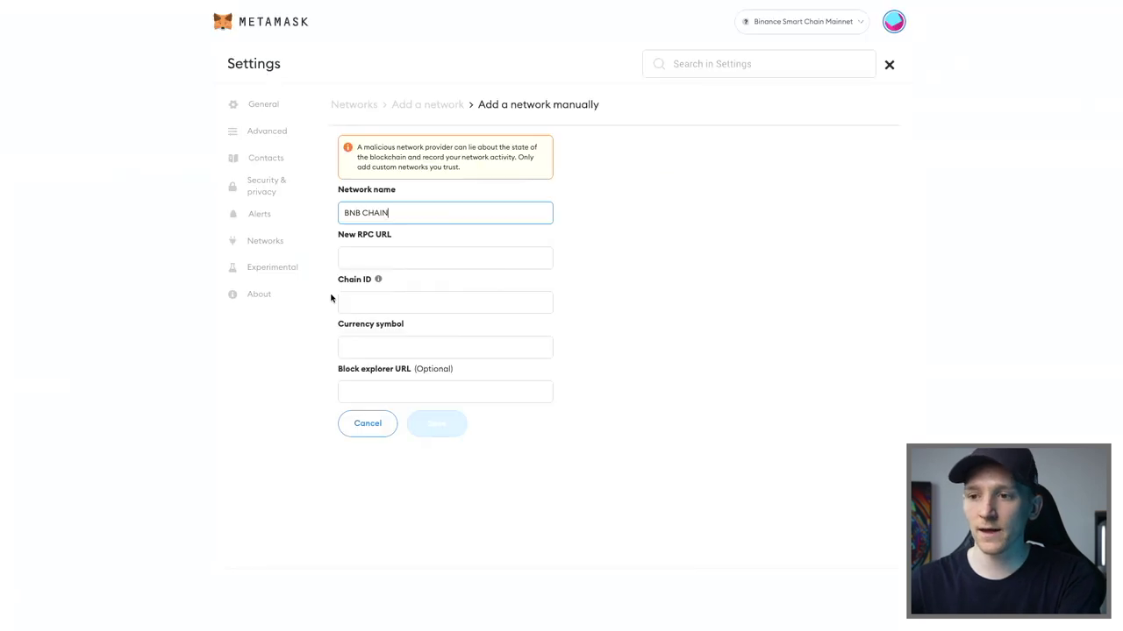
click(371, 259)
key(ctrl+v)
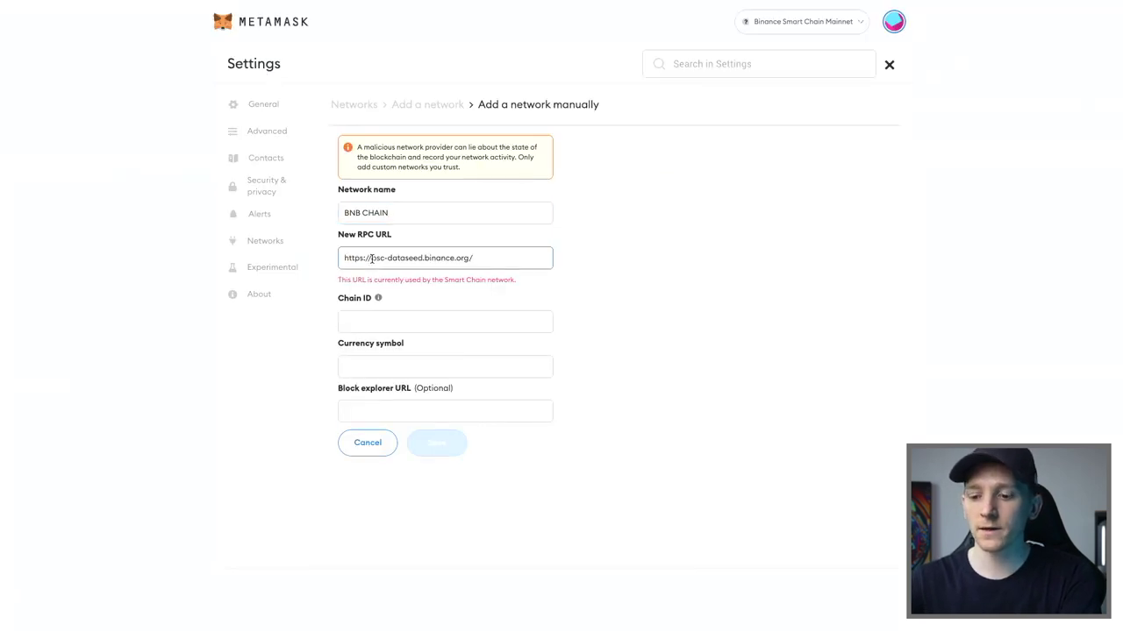
- Set the new network's chain ID to 56 and its currency symbol to BNB
key(alt+Tab)
key(alt+Tab)
click(377, 319)
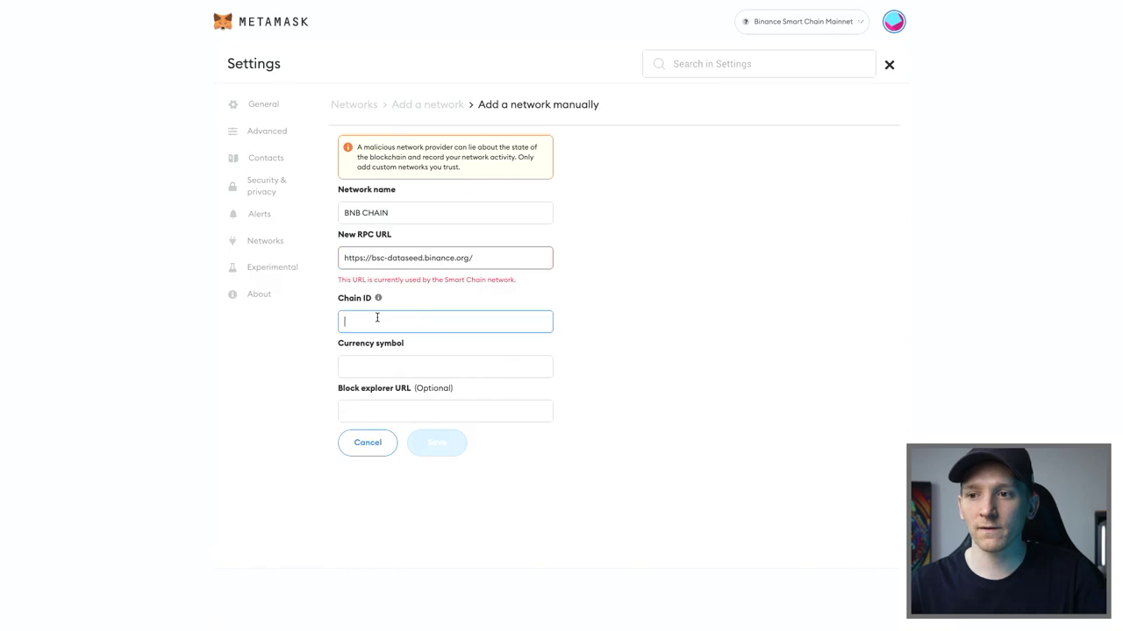
text(56)
click(380, 385)
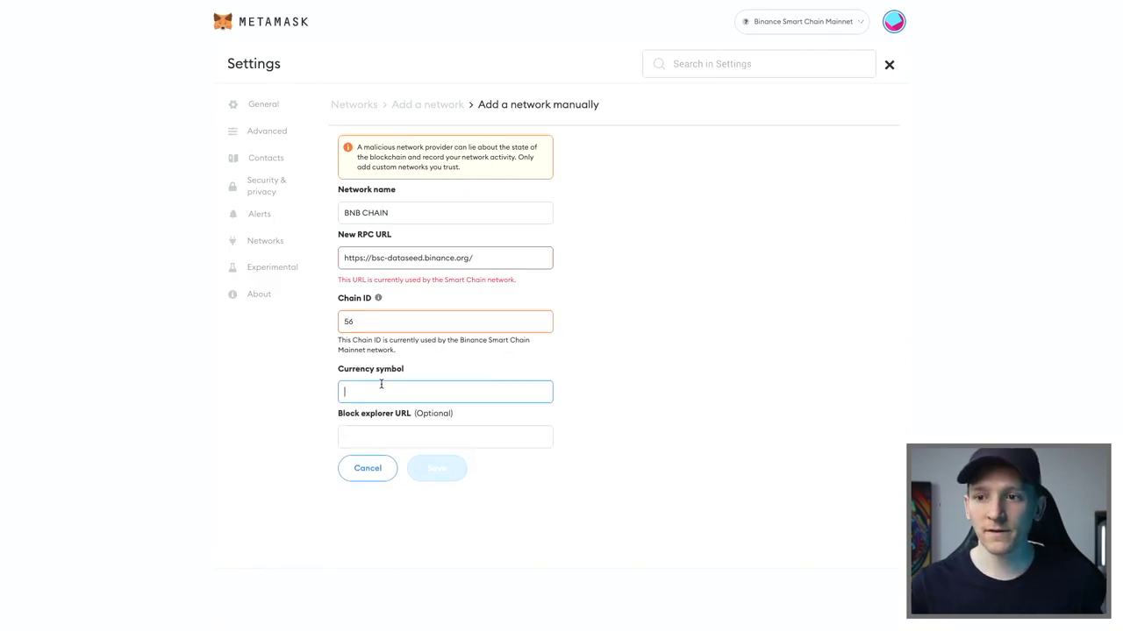
text(BNB)
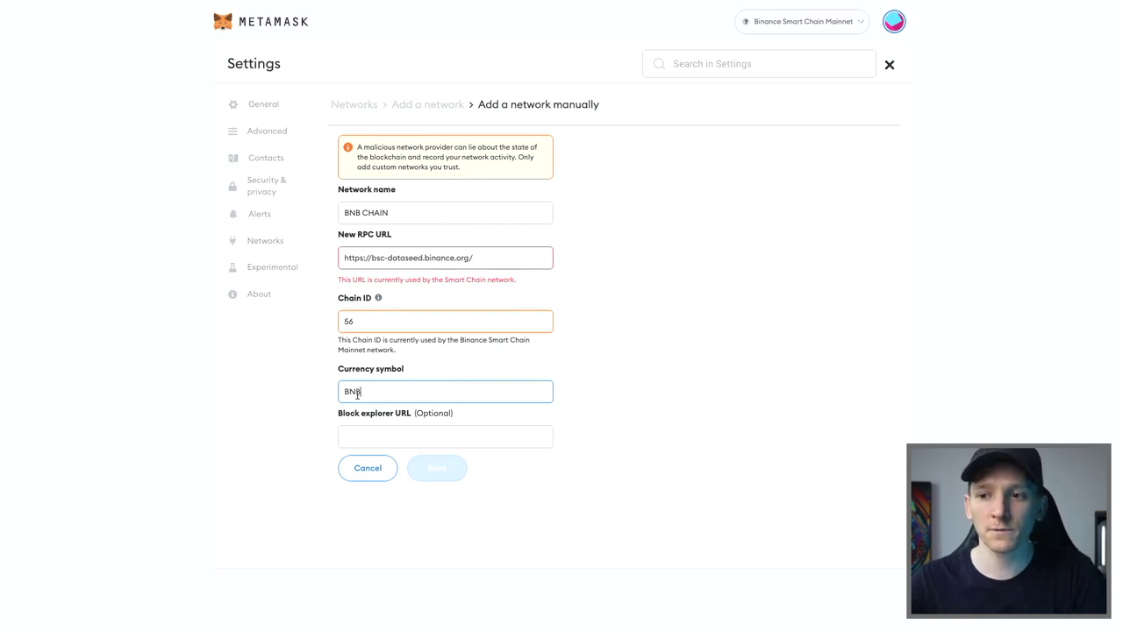
key(alt+Tab)
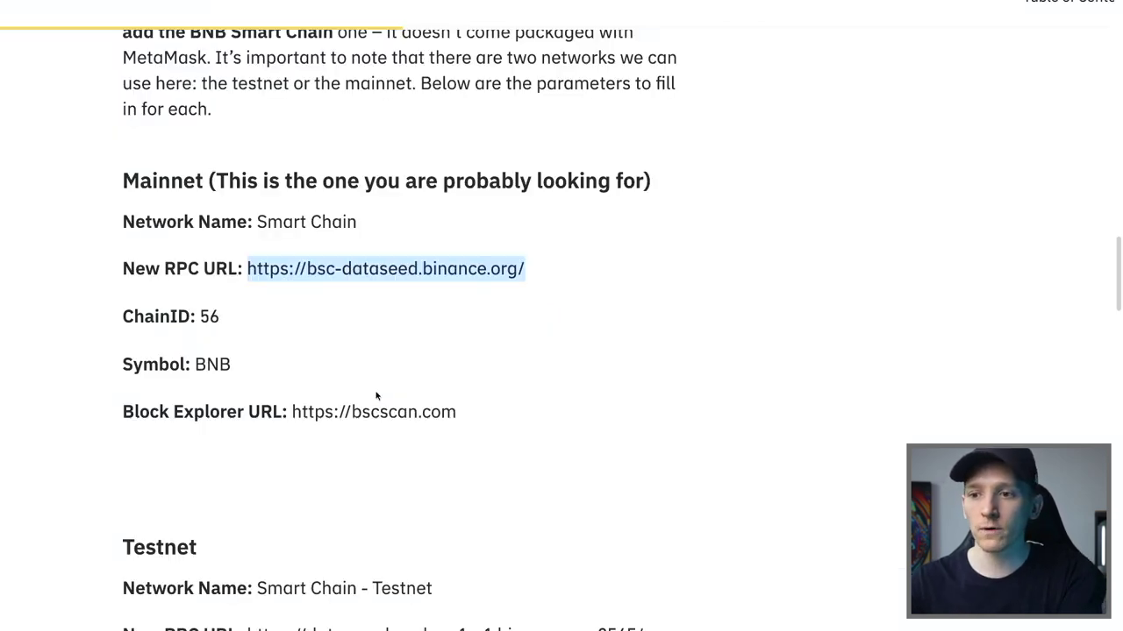
drag(475, 414, 293, 411)
key(ctrl+c)
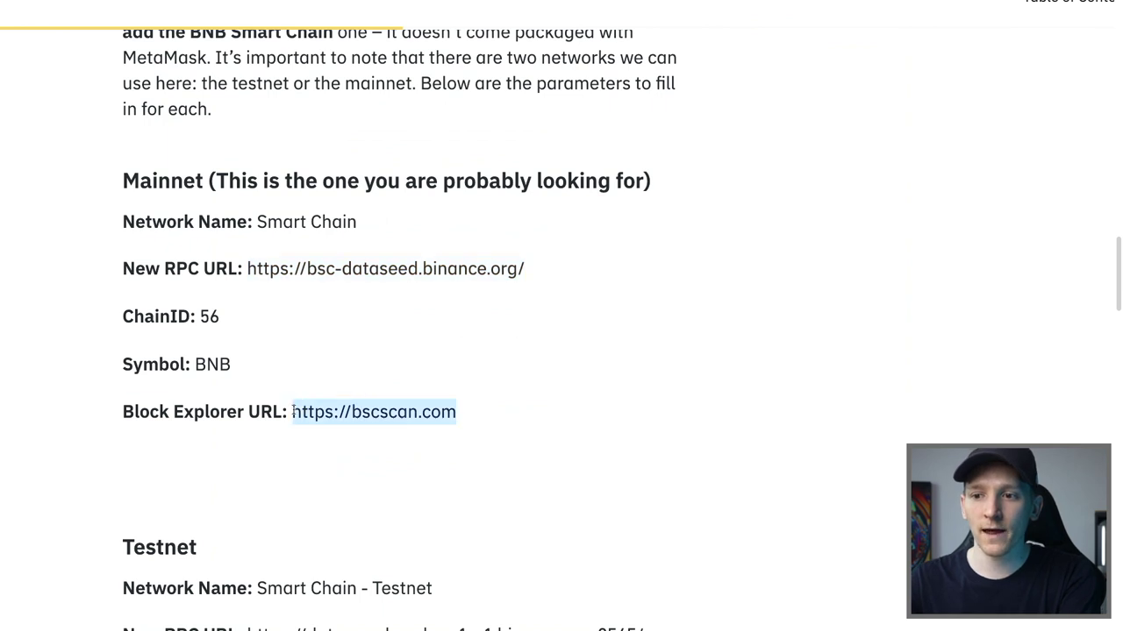
key(alt+Tab)
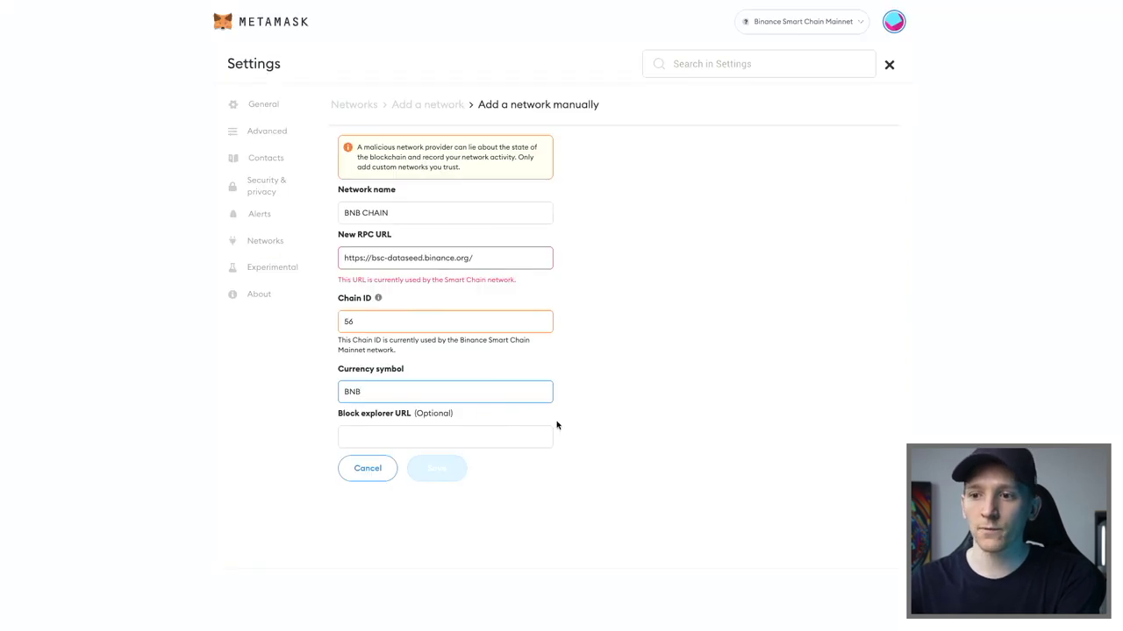
click(450, 432)
key(ctrl+v)
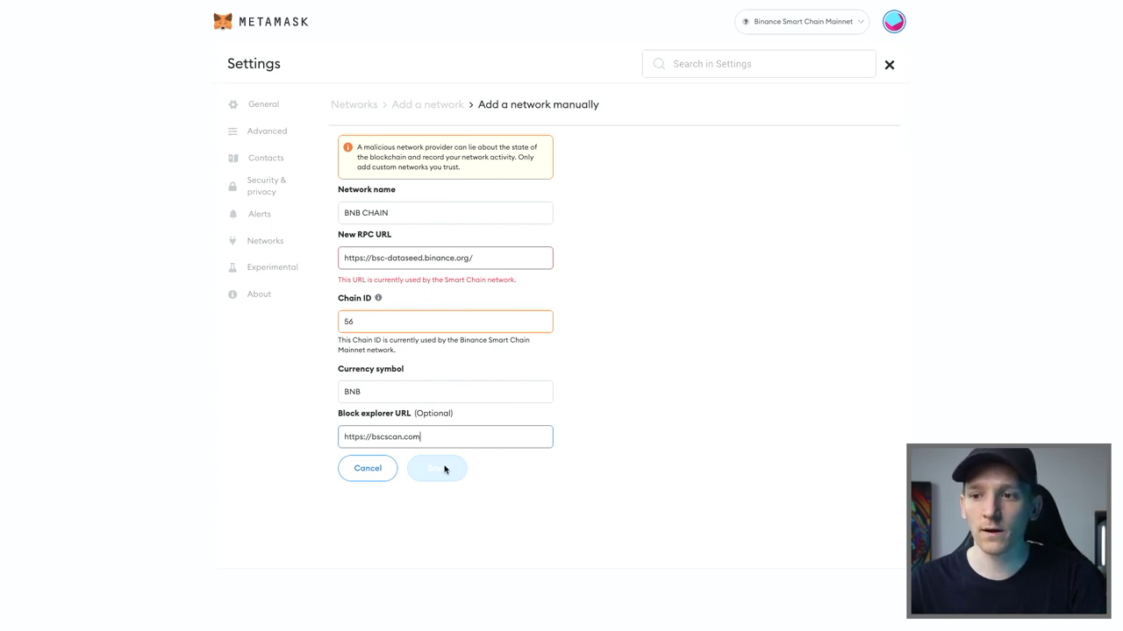
click(258, 242)
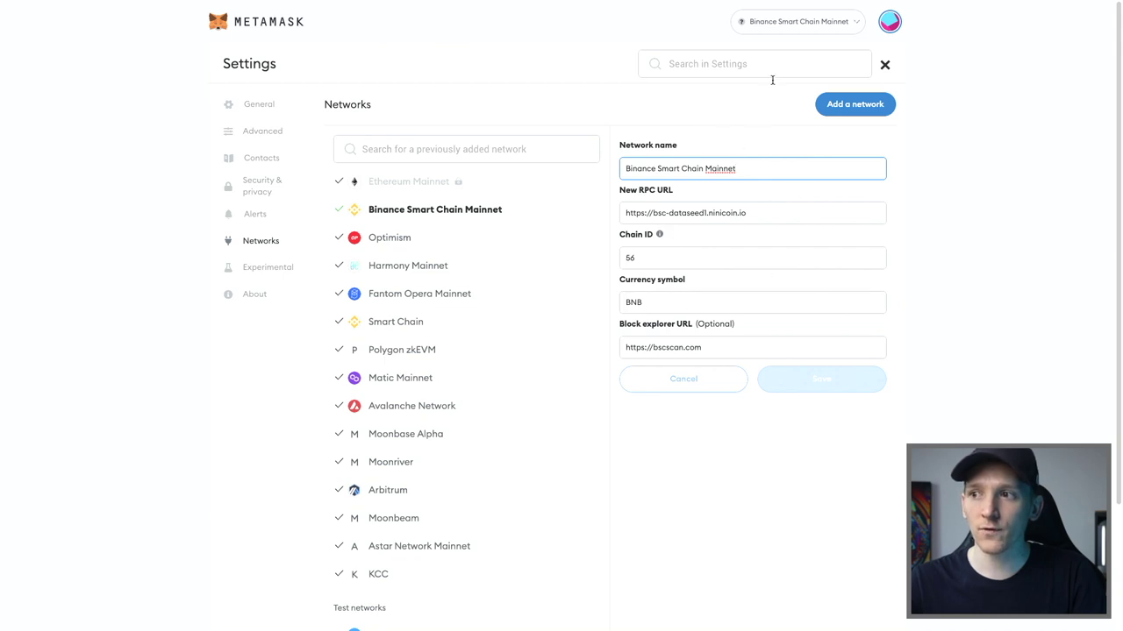
- Select Binance Smart Chain Mainnet as the active MetaMask network and return to the wallet's home page
click(794, 26)
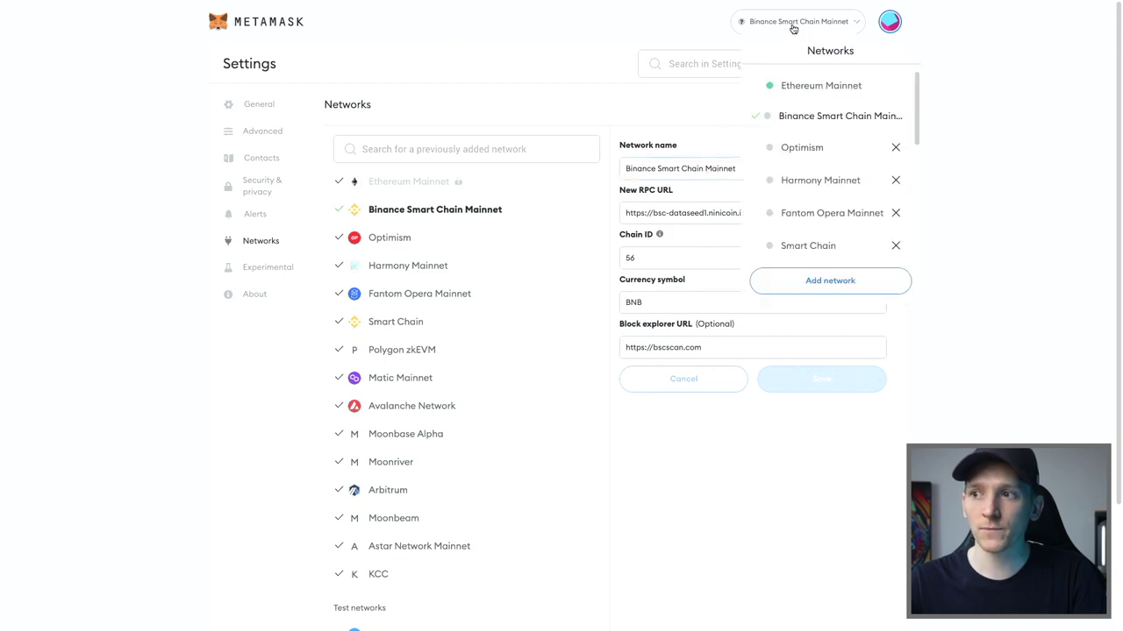
click(781, 114)
click(266, 29)
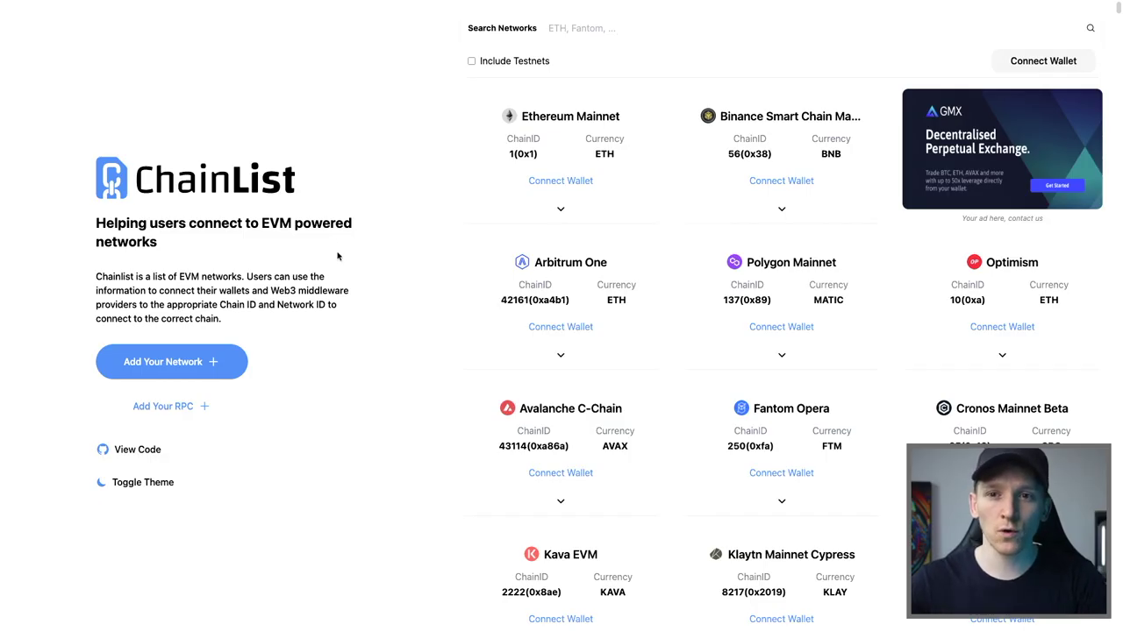
- Search ChainList for bnb and expand the RPC URL list of Binance Smart Chain Mainnet
click(598, 33)
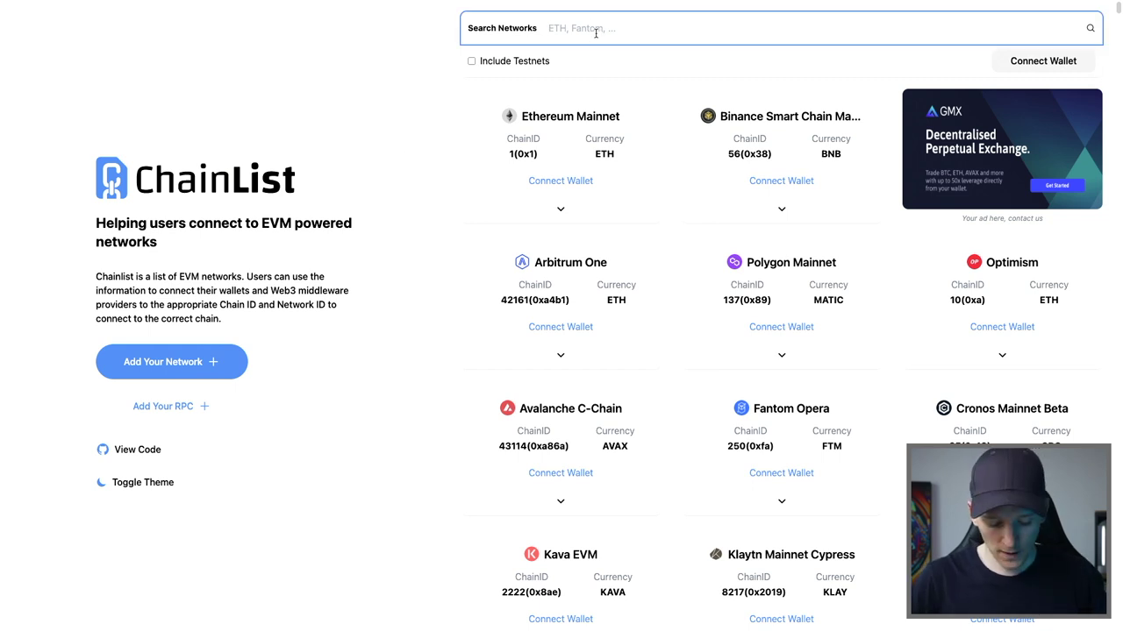
text(bnb)
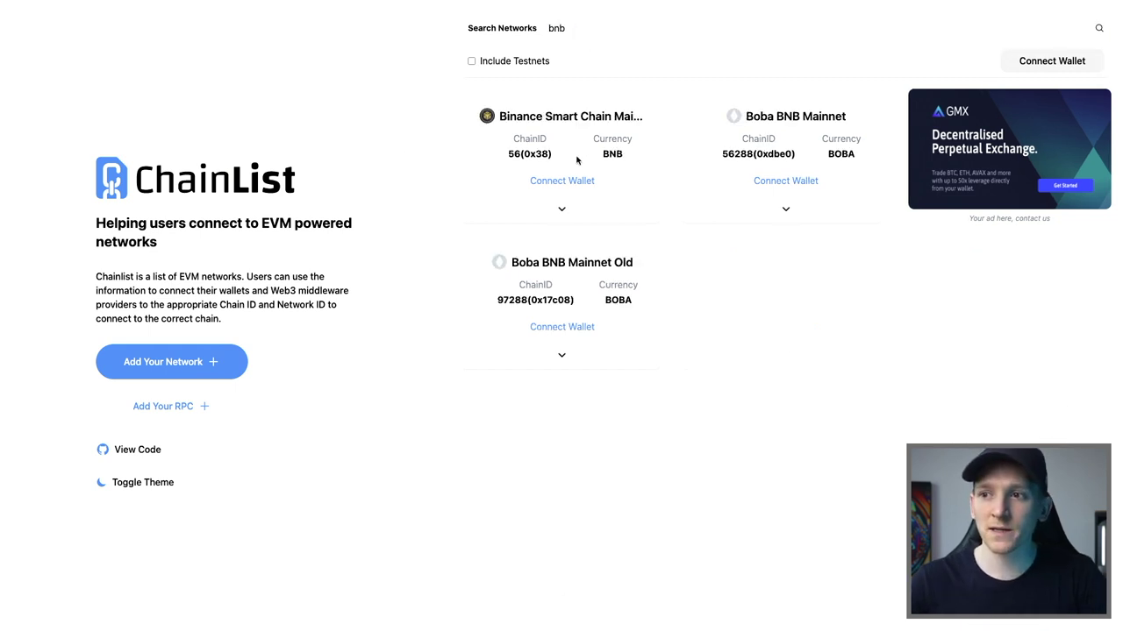
click(563, 211)
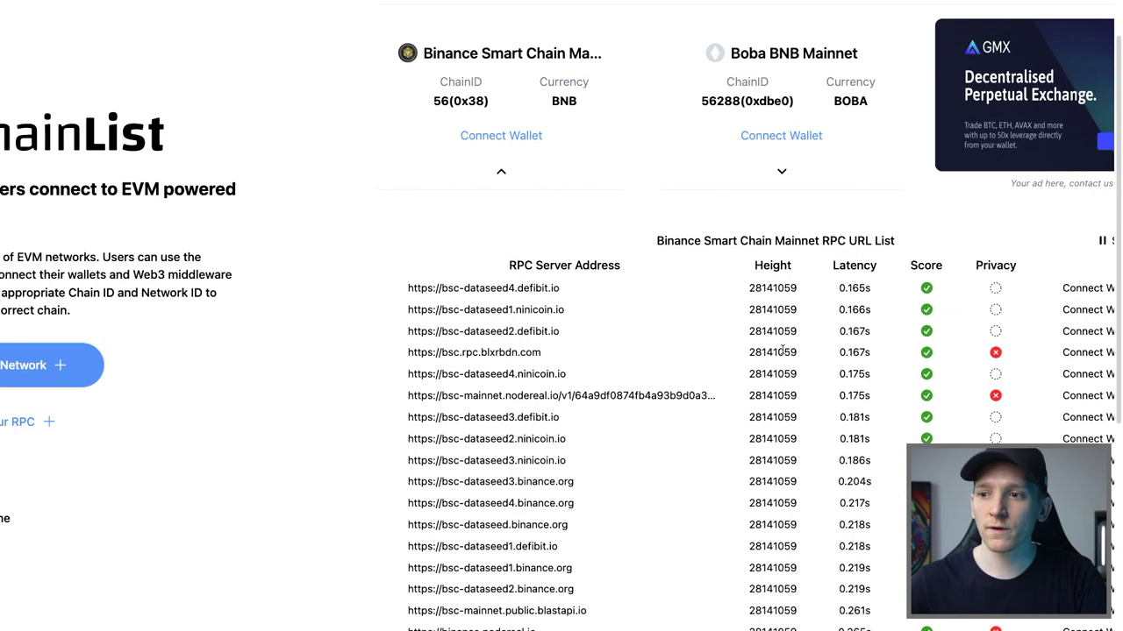
scroll(782, 349, right, 2)
scroll(781, 350, down, 4)
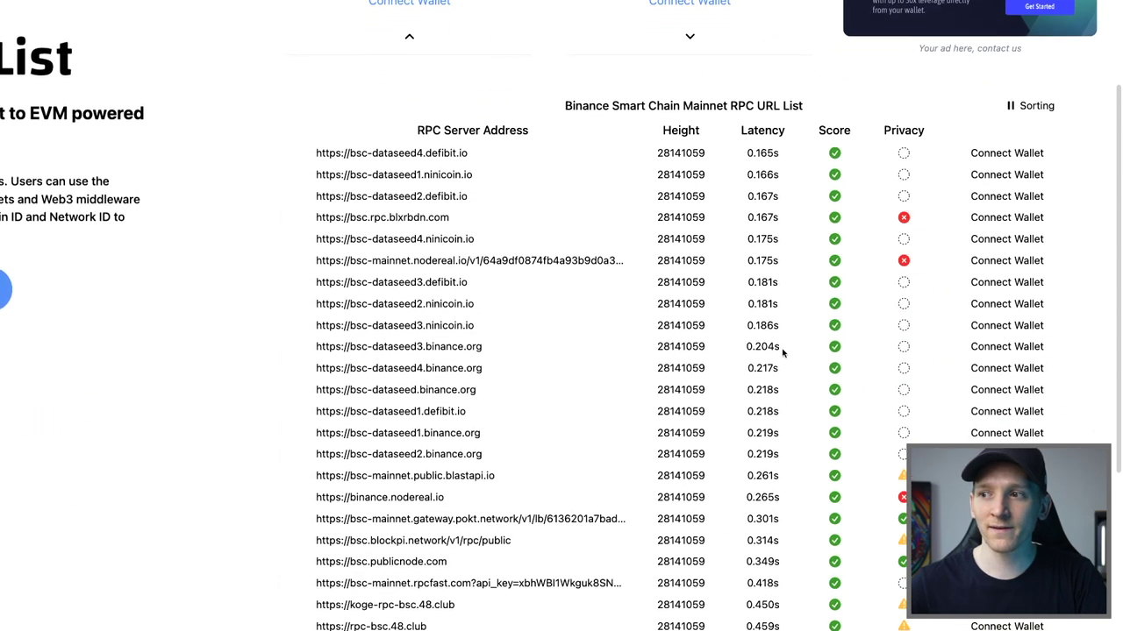
scroll(783, 353, up, 1)
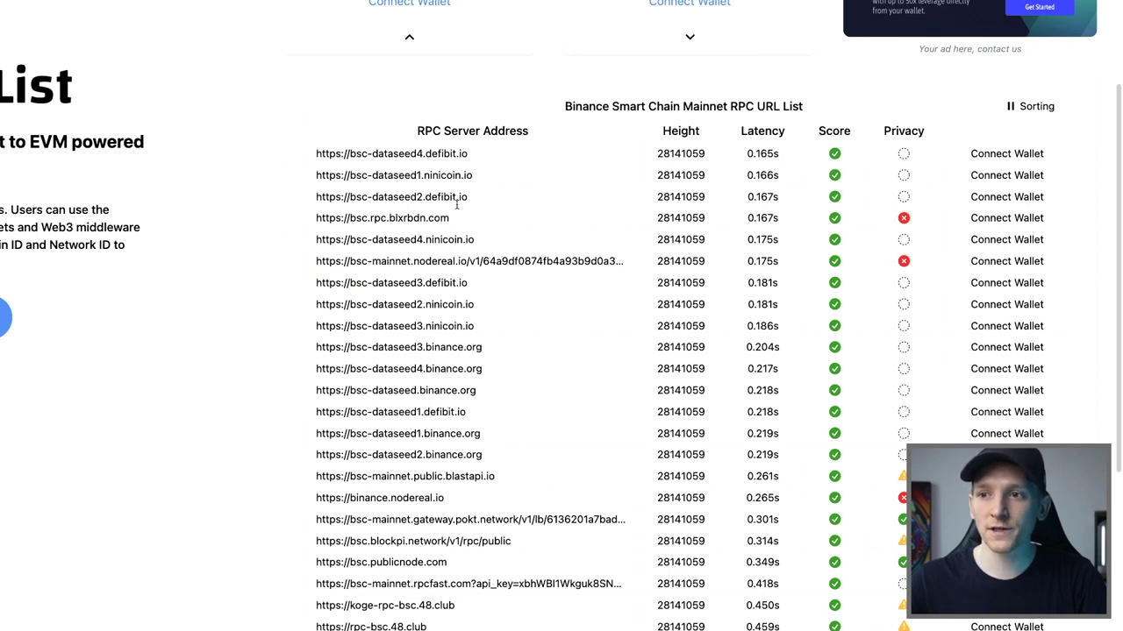
drag(483, 178, 314, 179)
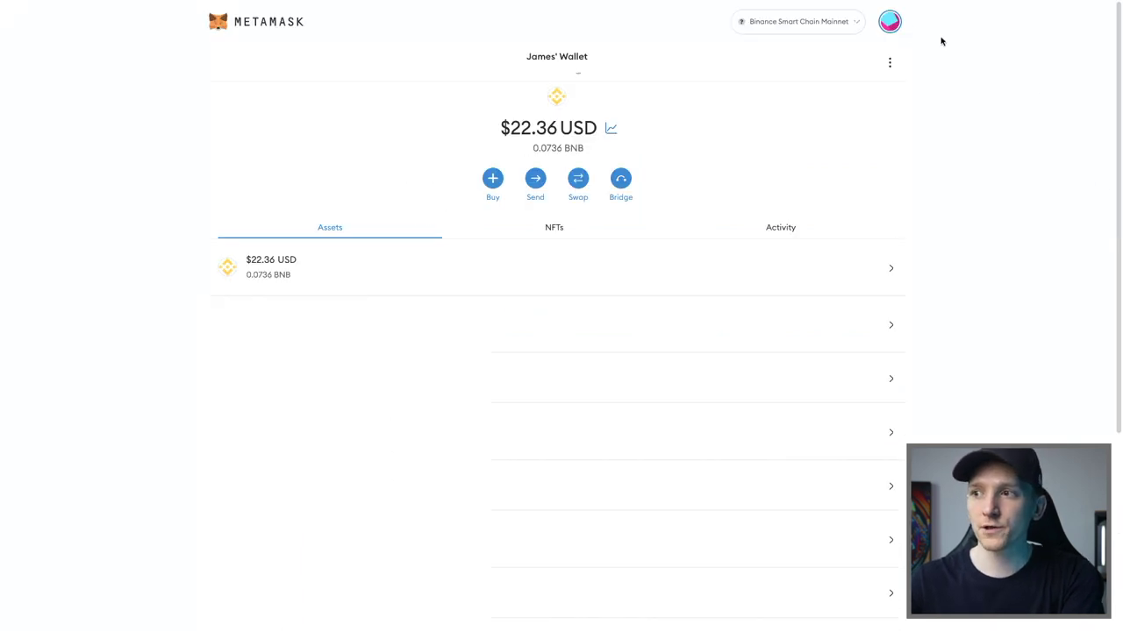
click(892, 24)
click(764, 361)
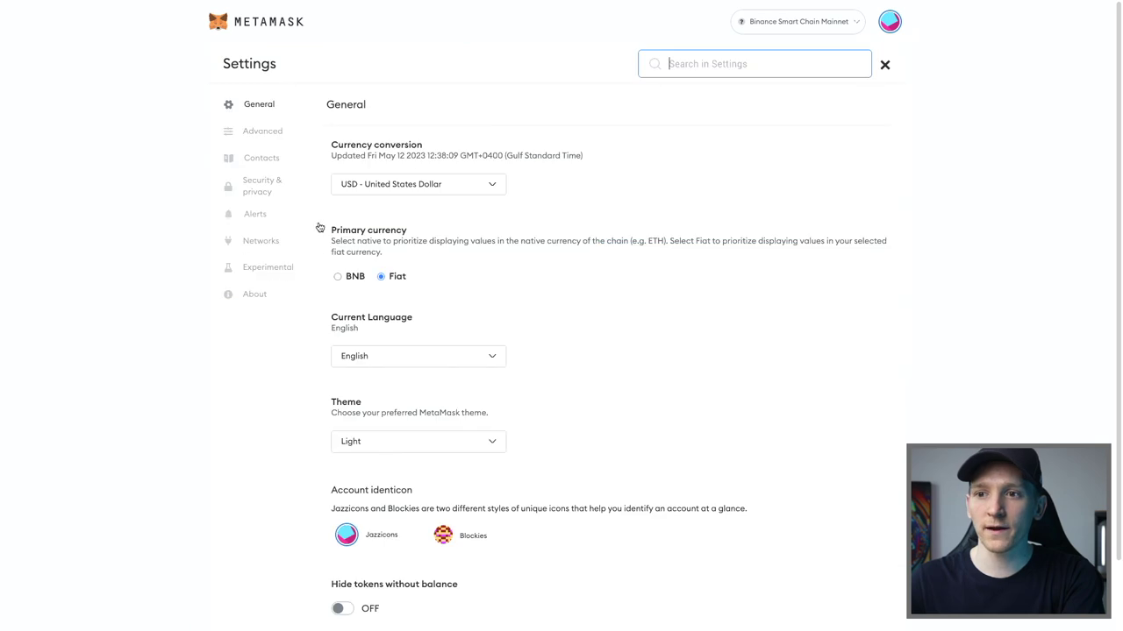
click(258, 240)
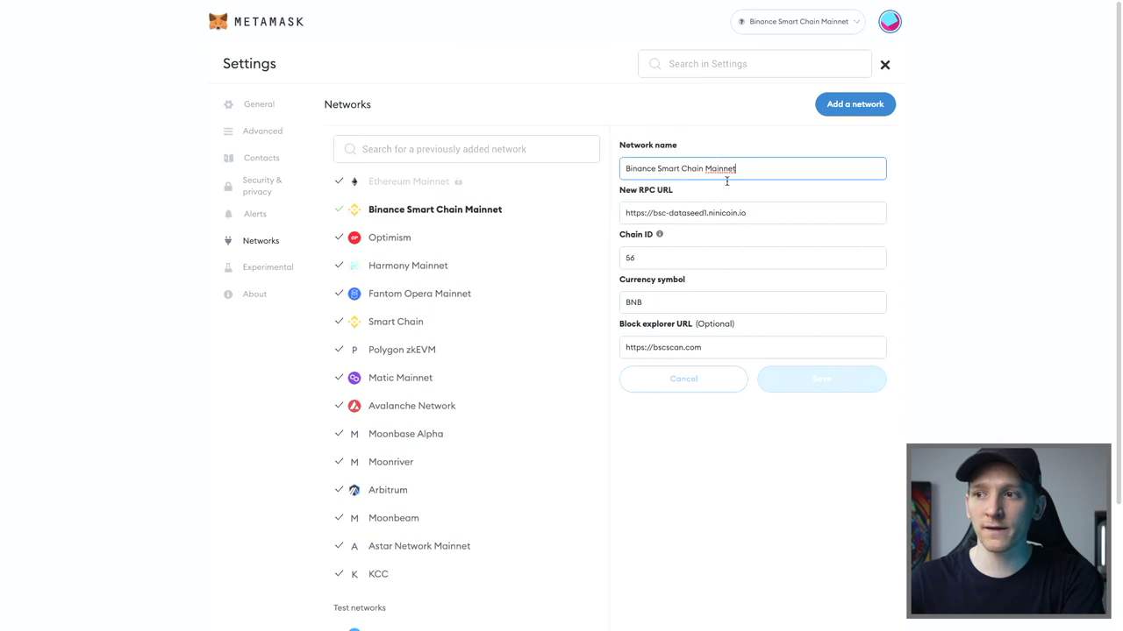
drag(760, 221, 551, 214)
click(800, 210)
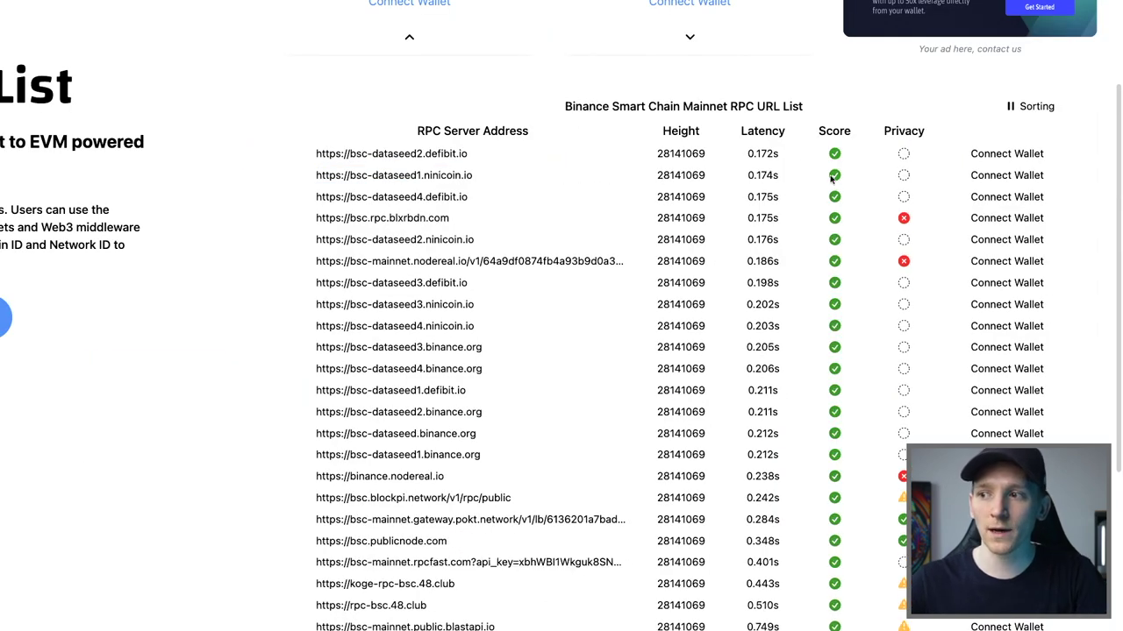
- Examine the privacy details of the RPC servers in ChainList's Binance Smart Chain Mainnet list
scroll(877, 230, down, 1)
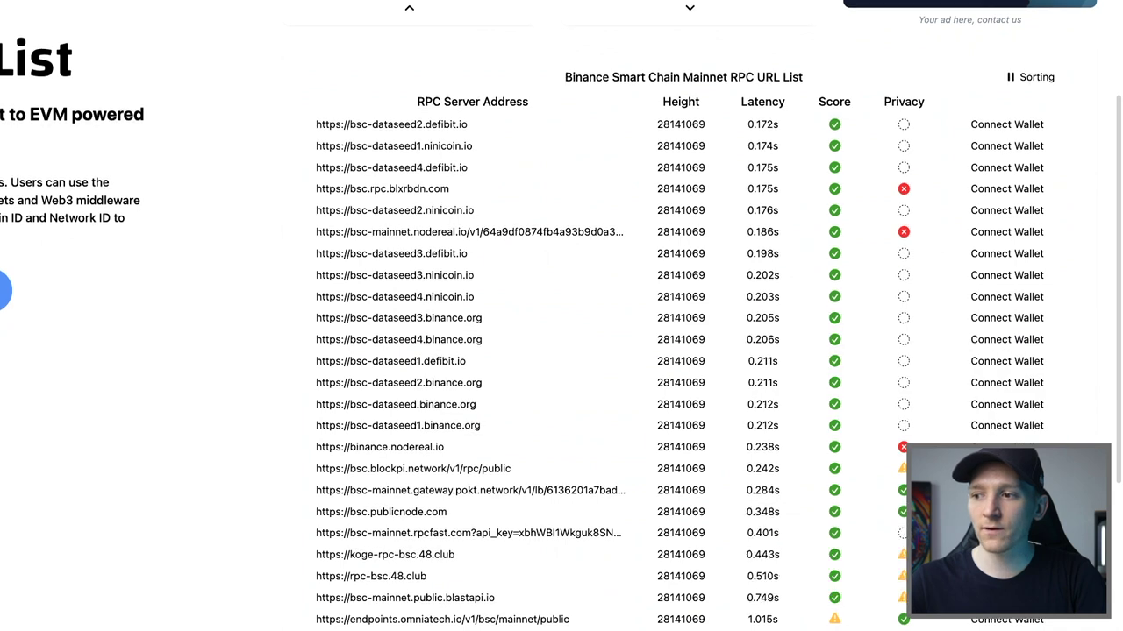
mouse_move(904, 468)
mouse_move(904, 231)
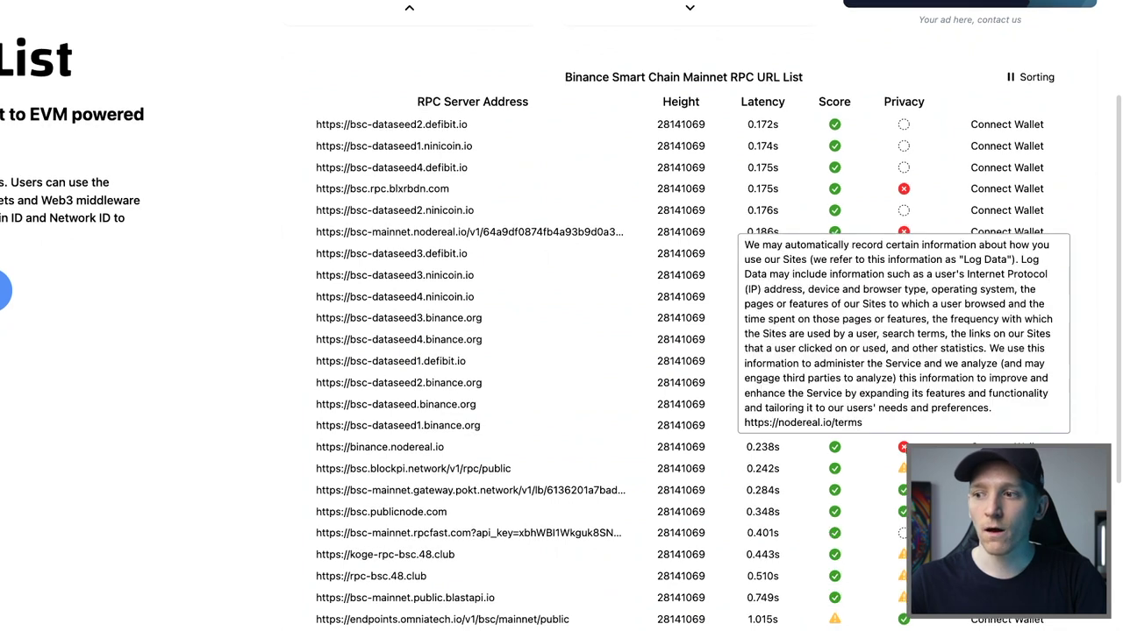
scroll(903, 250, down, 6)
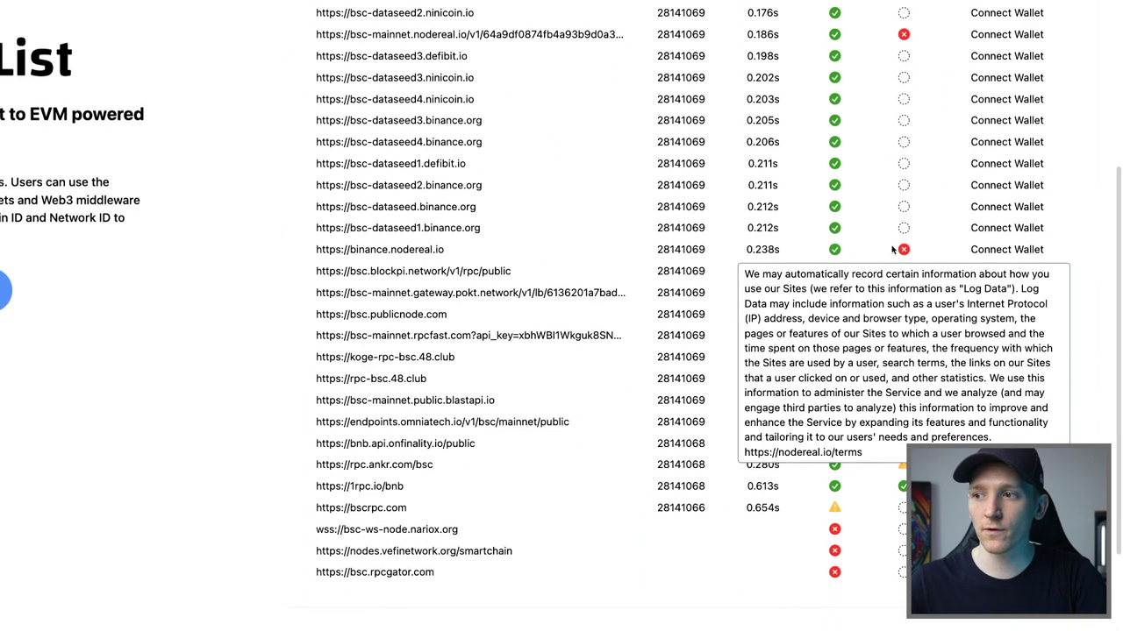
mouse_move(908, 301)
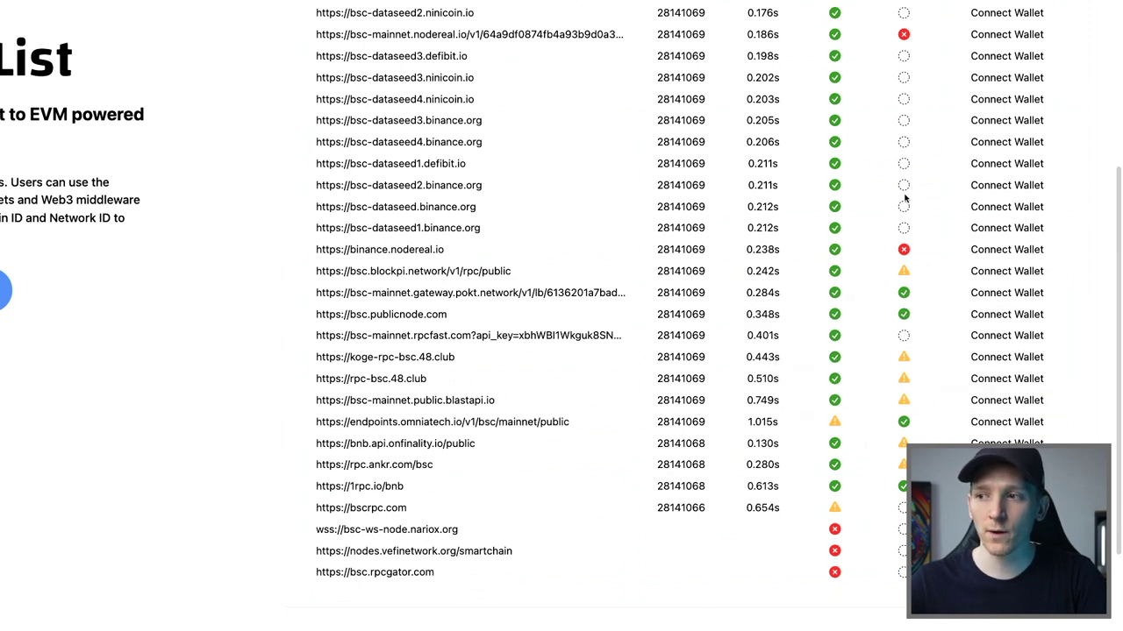
scroll(905, 281, down, 1)
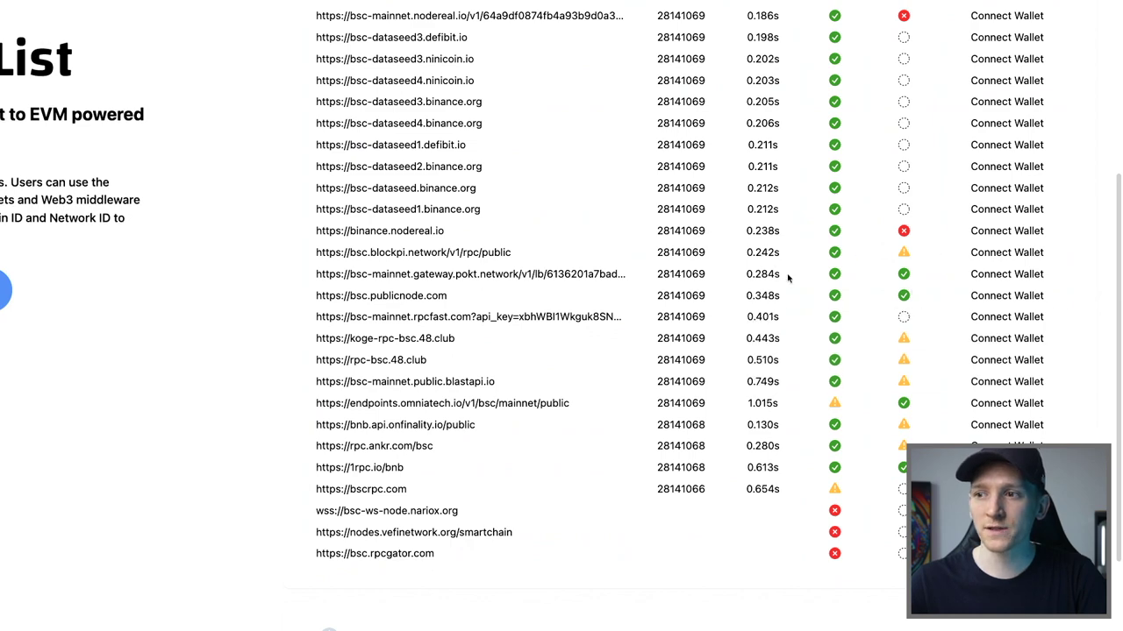
scroll(875, 296, up, 6)
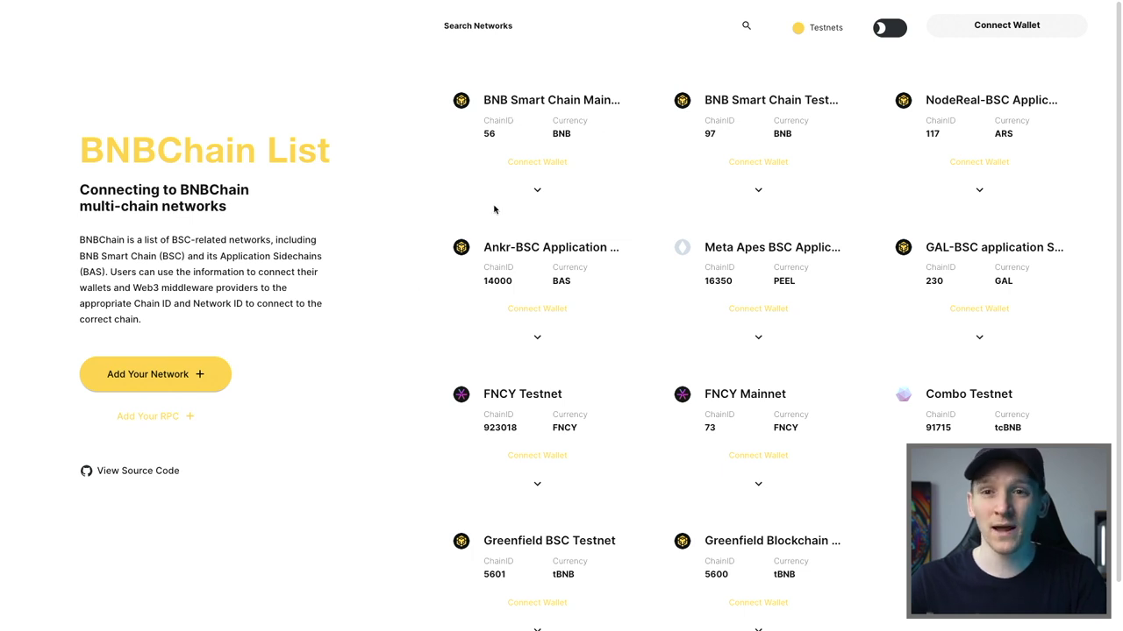
- Look through the networks on BNBChain List, briefly expanding the RPC list of Greenfield Blockchain Testnet
scroll(420, 285, down, 1)
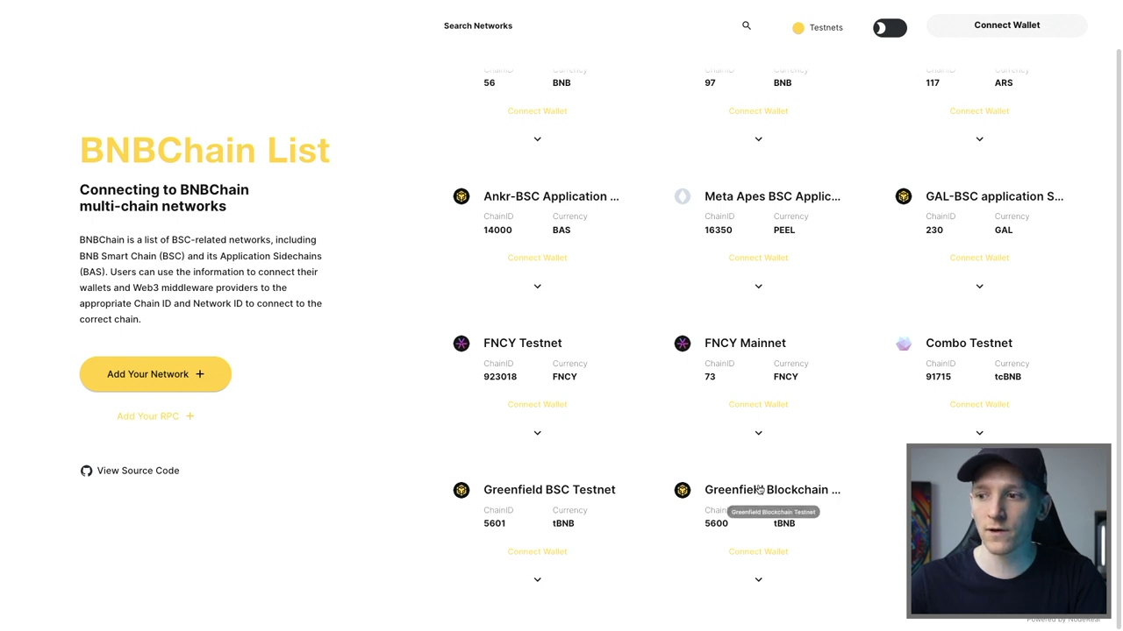
click(759, 582)
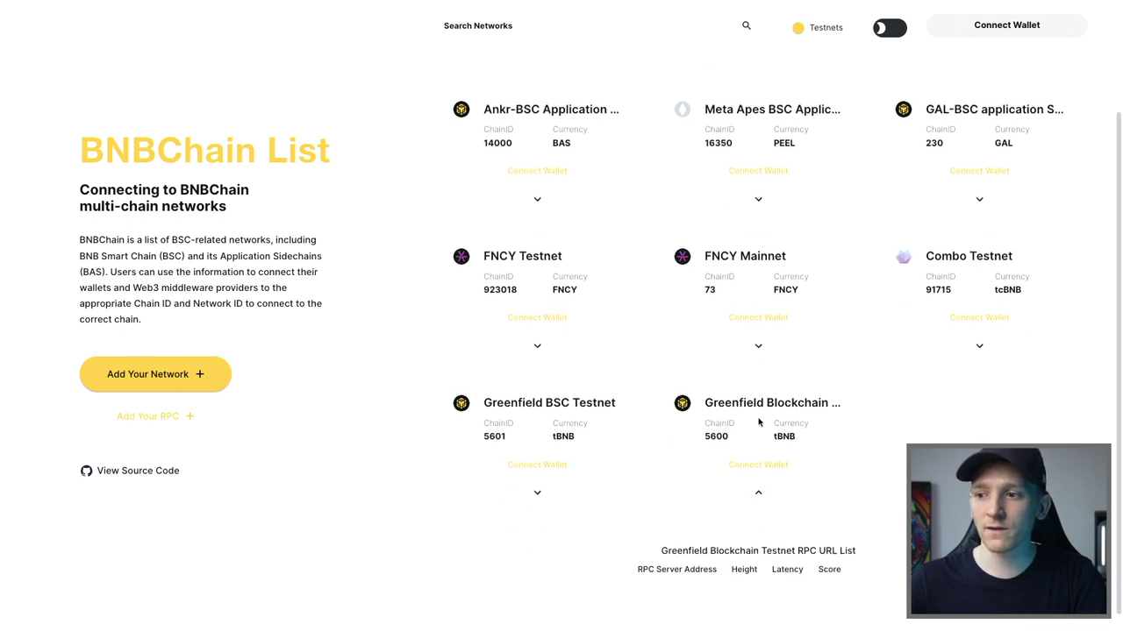
click(760, 478)
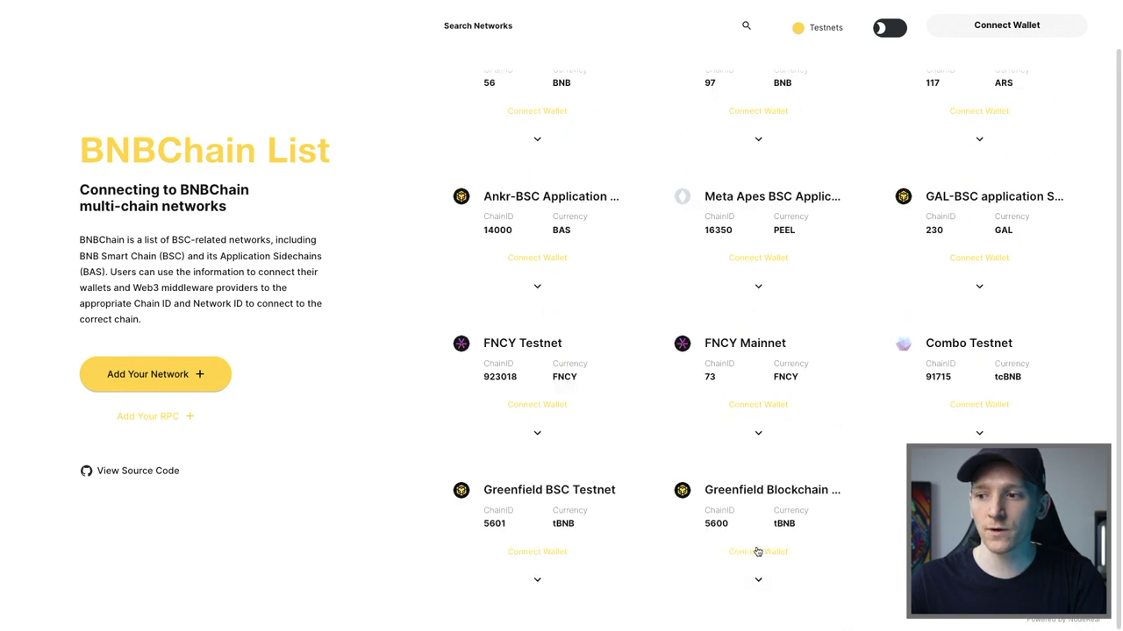
scroll(759, 548, up, 1)
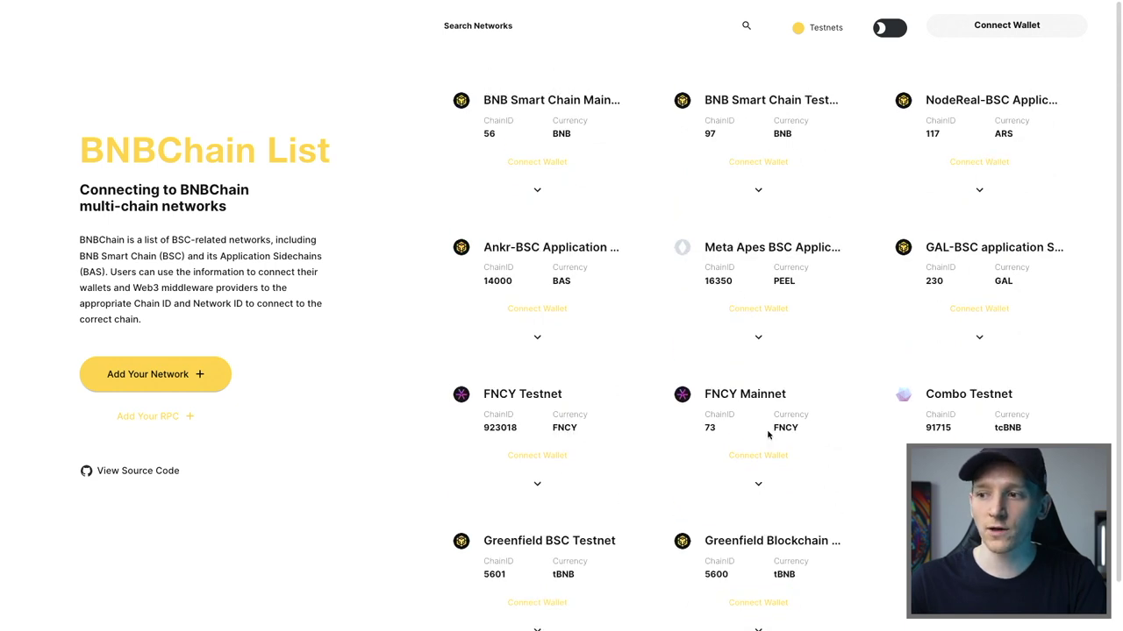
scroll(768, 434, down, 1)
scroll(702, 544, up, 1)
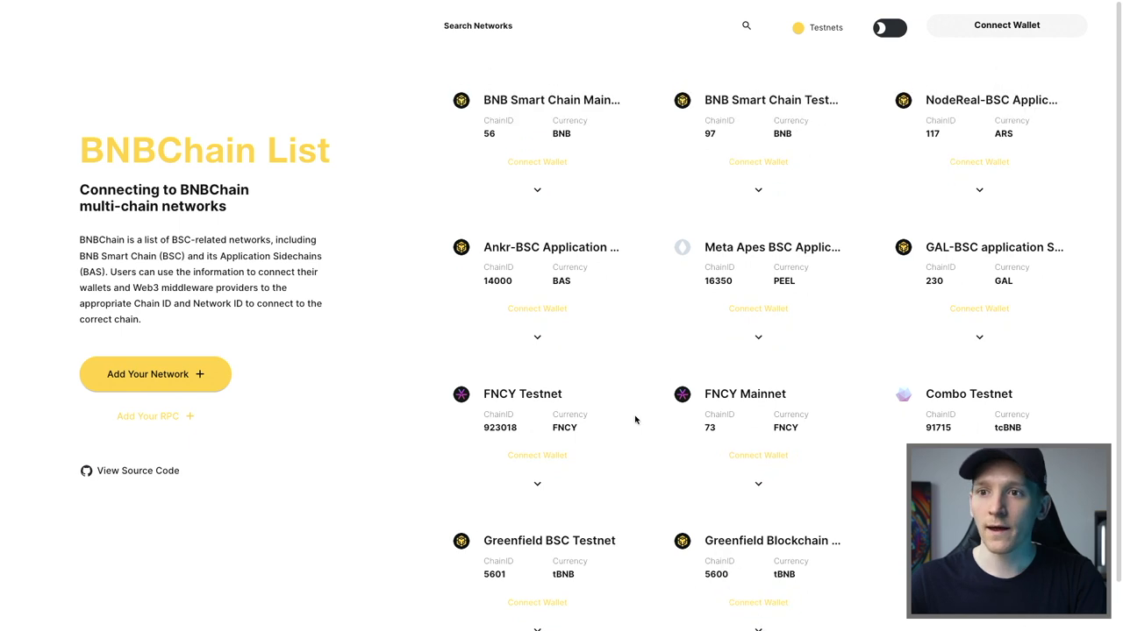
drag(78, 162, 296, 150)
click(299, 153)
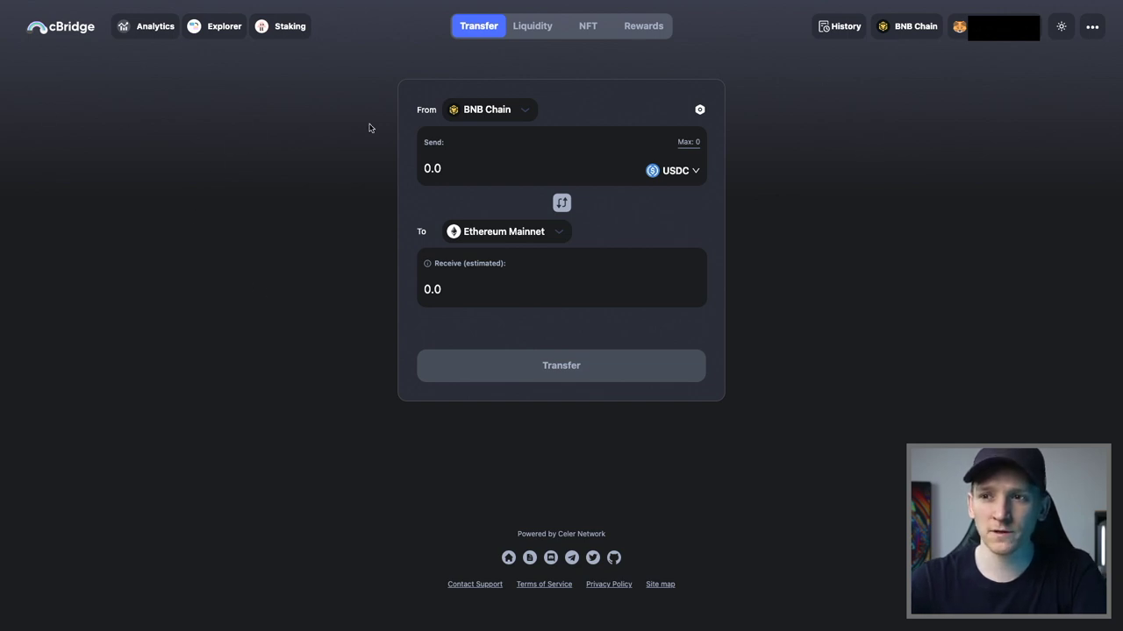
- Set cBridge's source chain to Ethereum Mainnet and approve the network switch in MetaMask
click(508, 111)
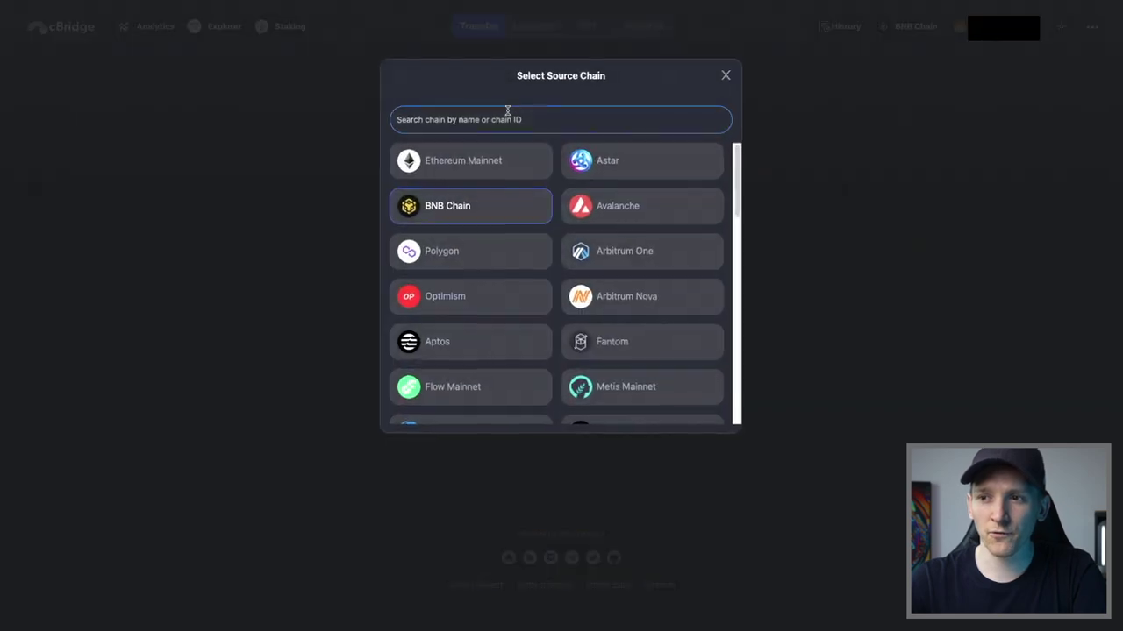
click(454, 168)
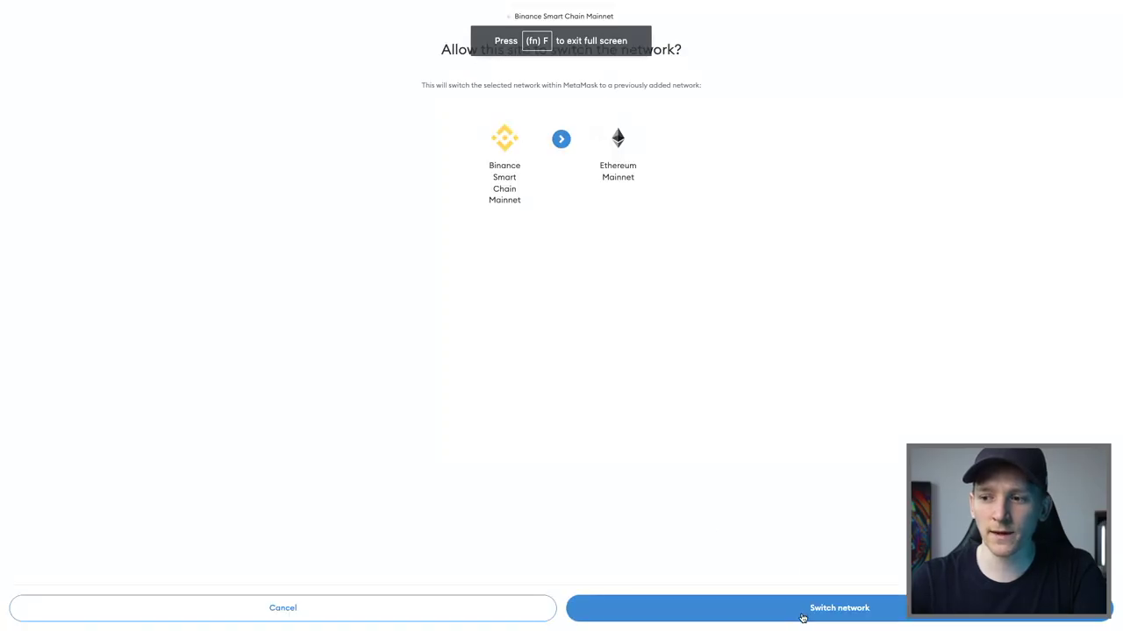
click(800, 613)
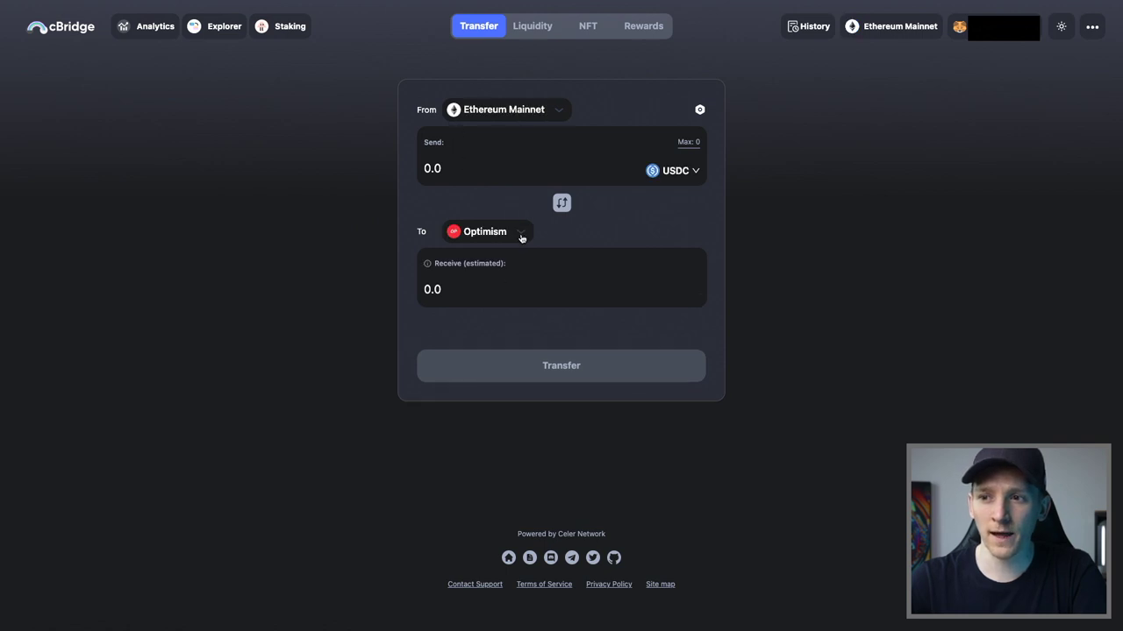
- Set the transfer's destination chain to BNB Chain and choose Tether USD as the token to send
click(521, 235)
click(579, 203)
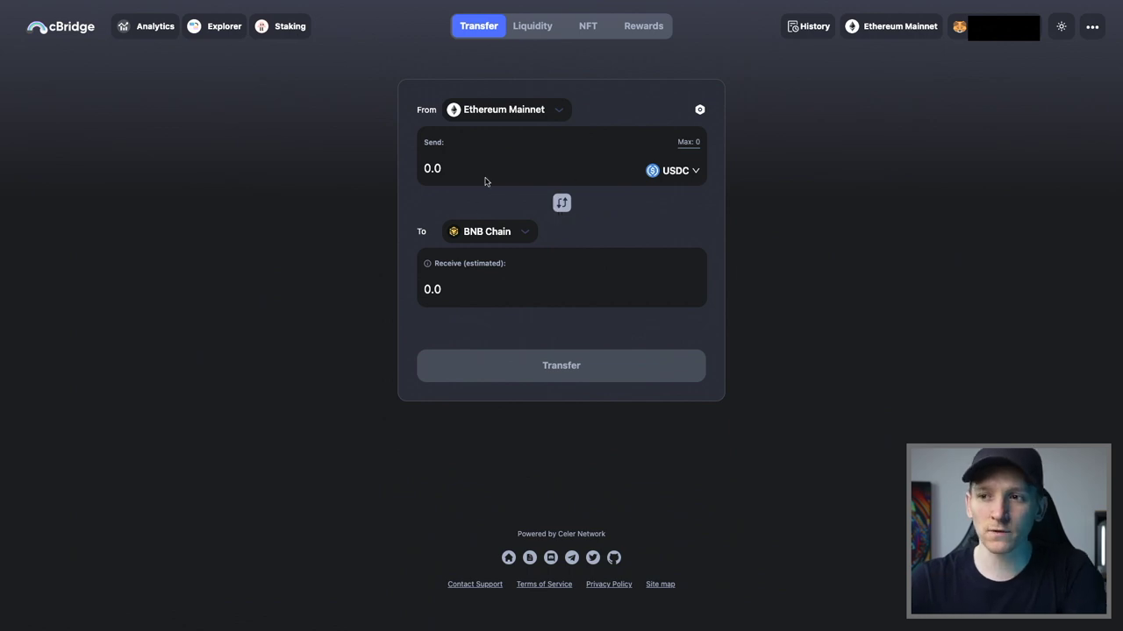
click(695, 172)
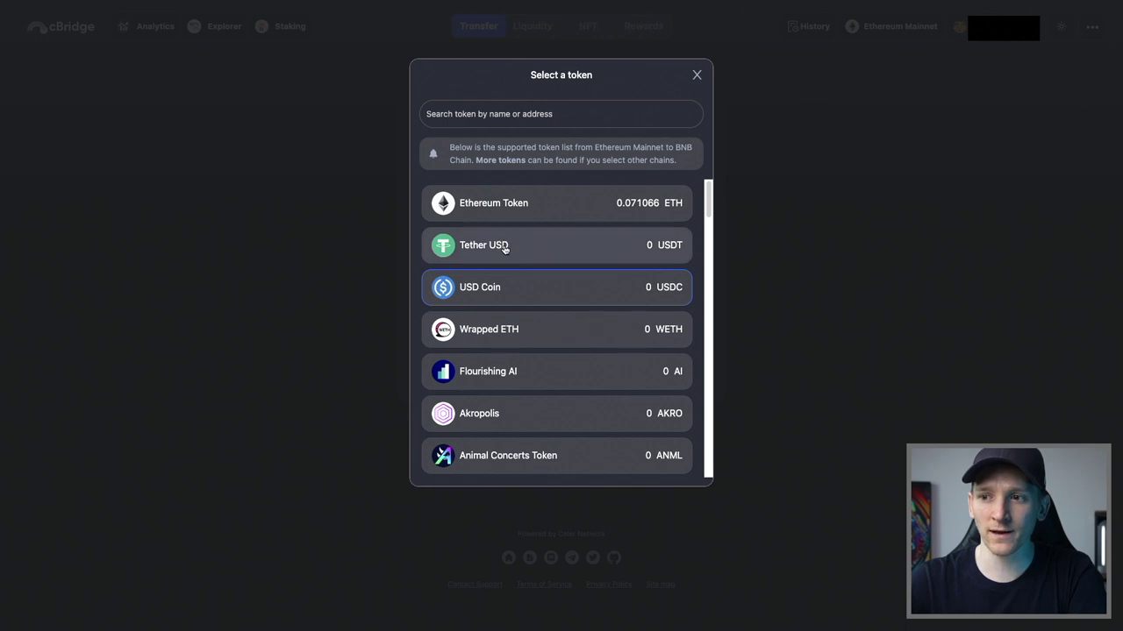
click(502, 248)
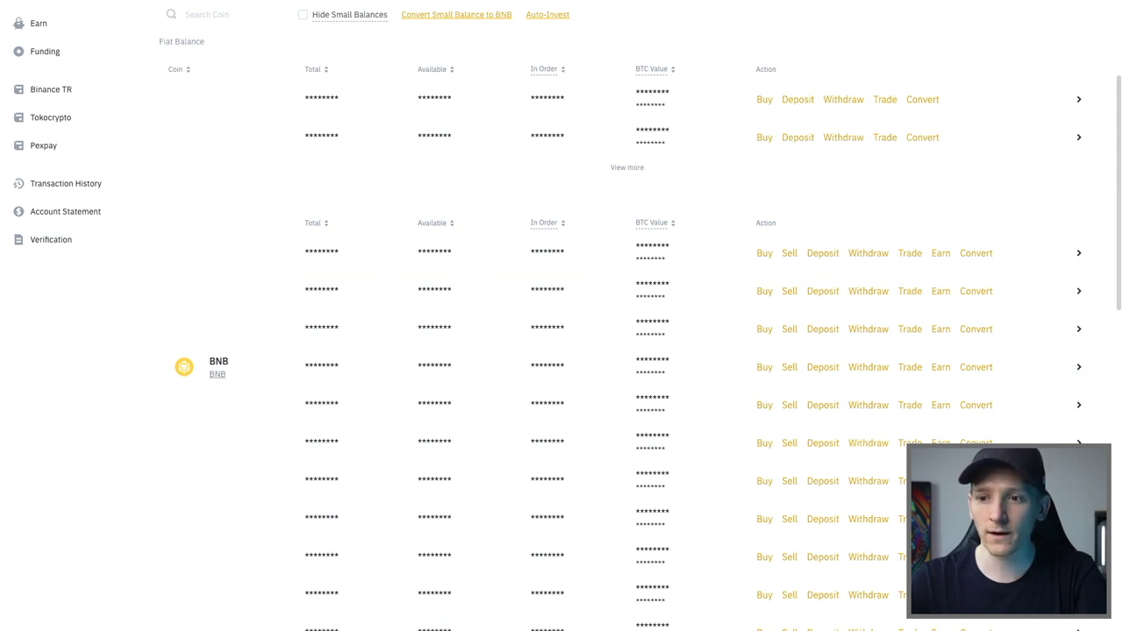
- Open the BNB withdrawal form on Binance and paste the wallet address copied from MetaMask as the recipient
click(865, 368)
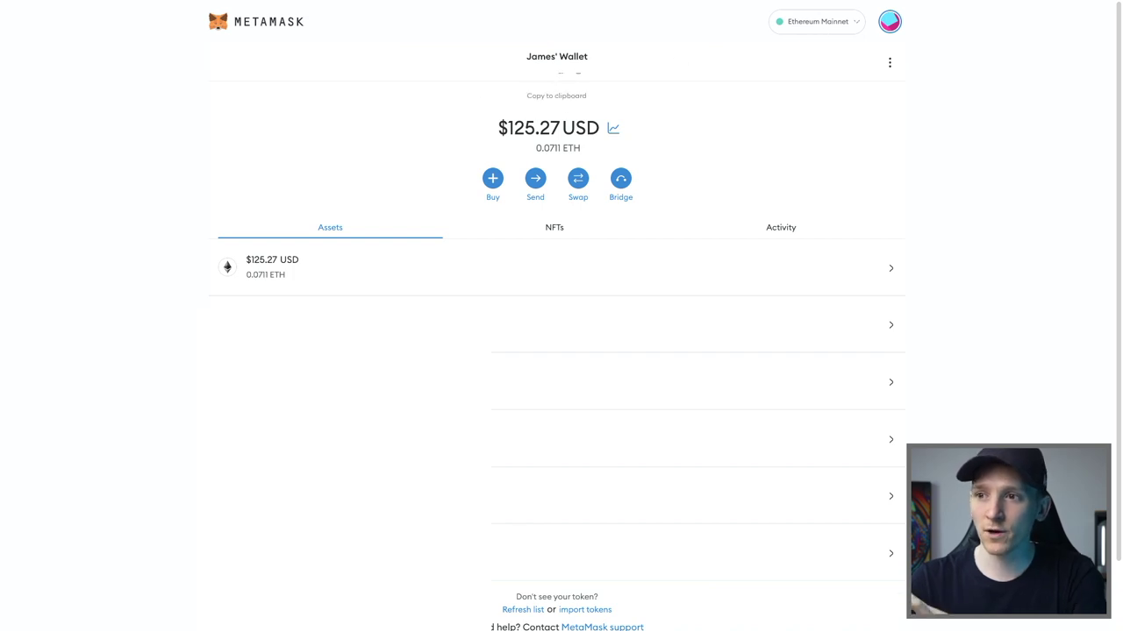
click(572, 72)
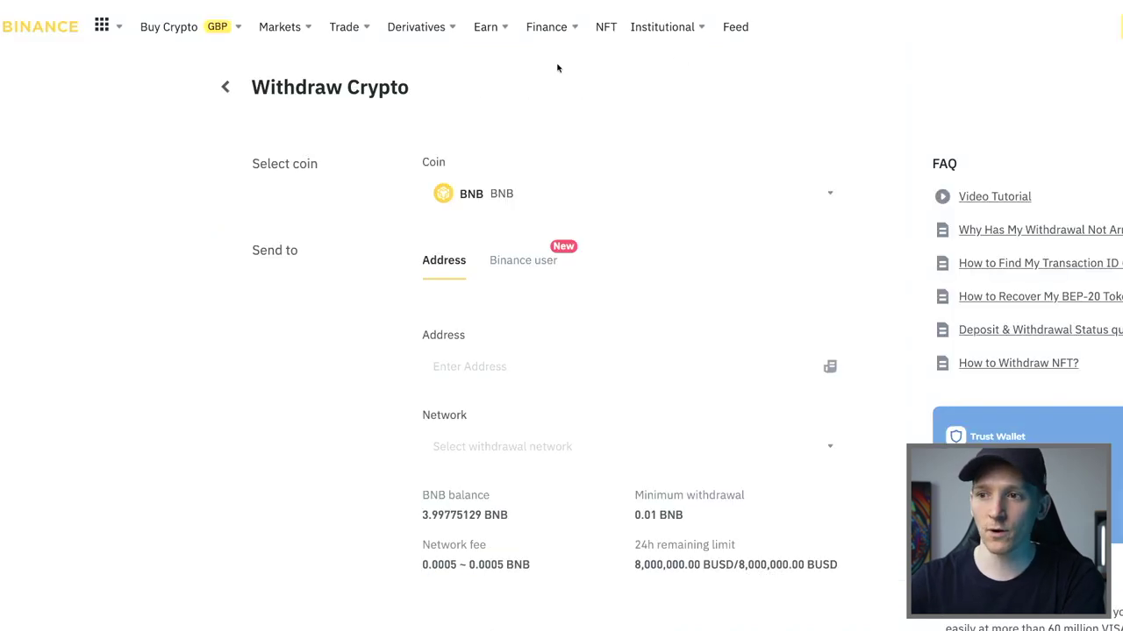
click(491, 366)
key(ctrl+v)
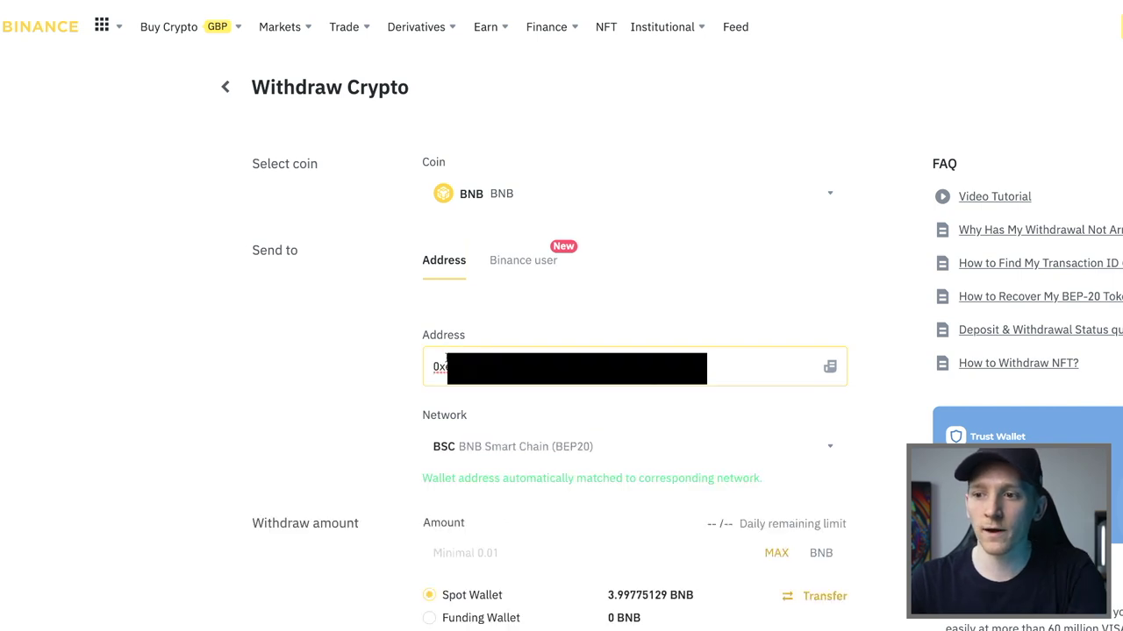
- Choose BSC BNB Smart Chain (BEP20) as the withdrawal network and confirm that the address supports it
click(524, 448)
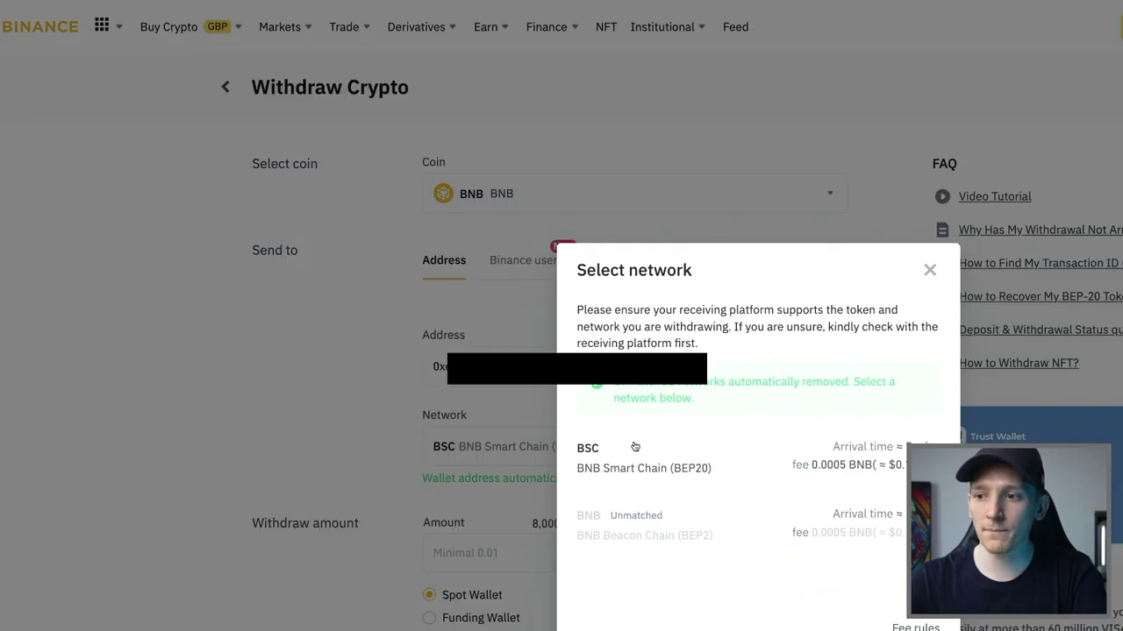
click(656, 462)
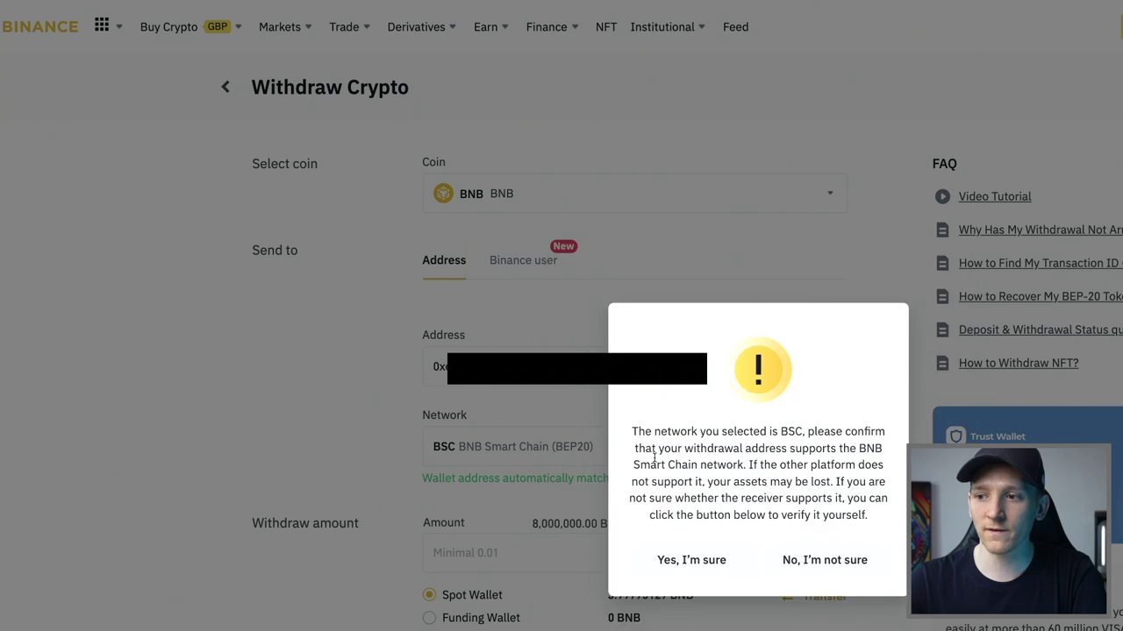
click(681, 559)
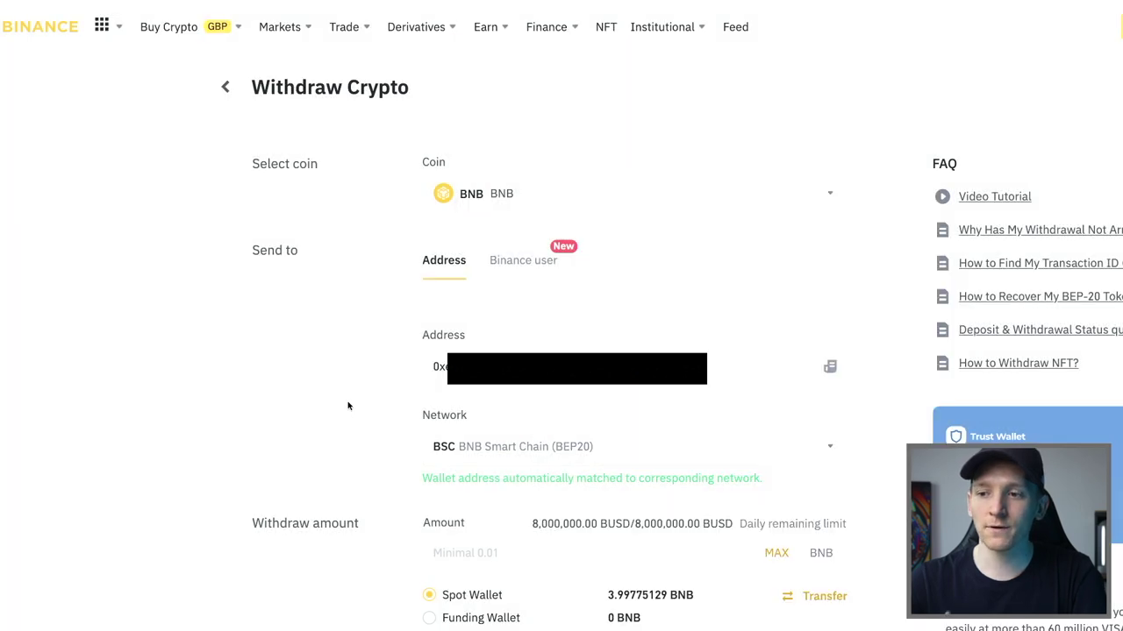